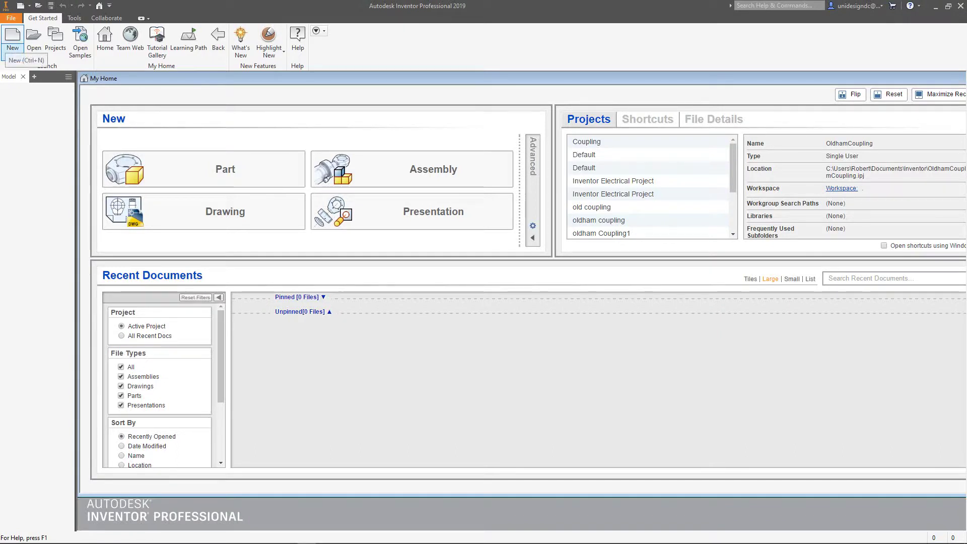
- Create a new part from the Standard.ipt template and accept the style library definitions
click(13, 51)
click(28, 71)
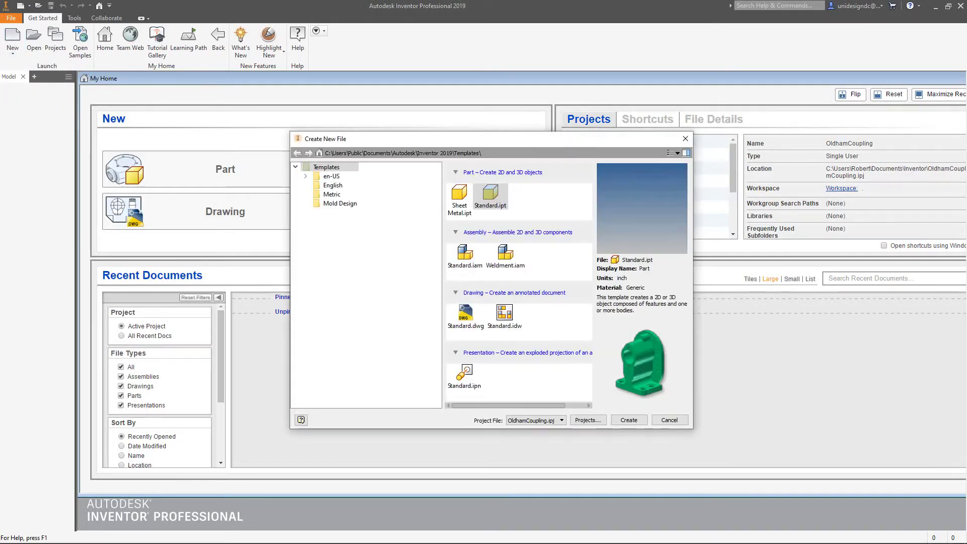
click(490, 196)
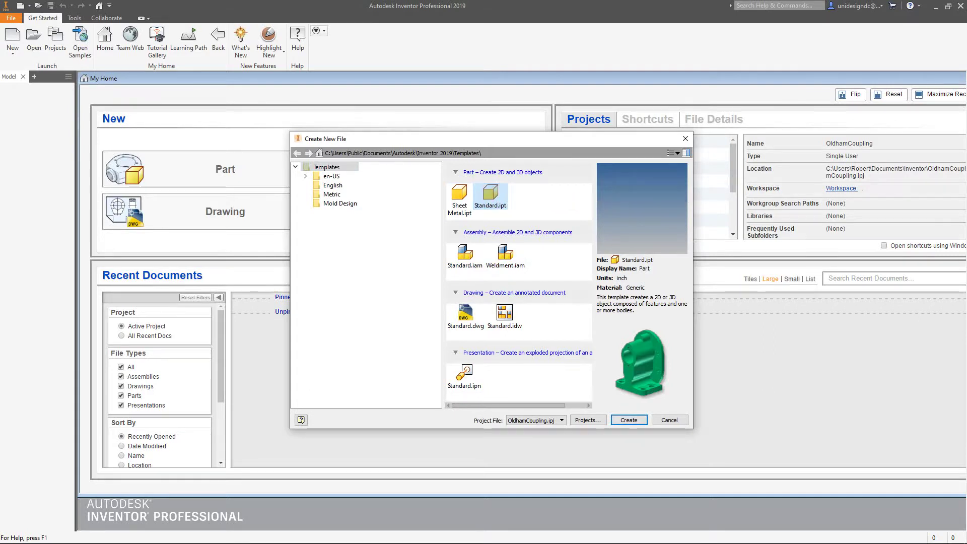
key(Return)
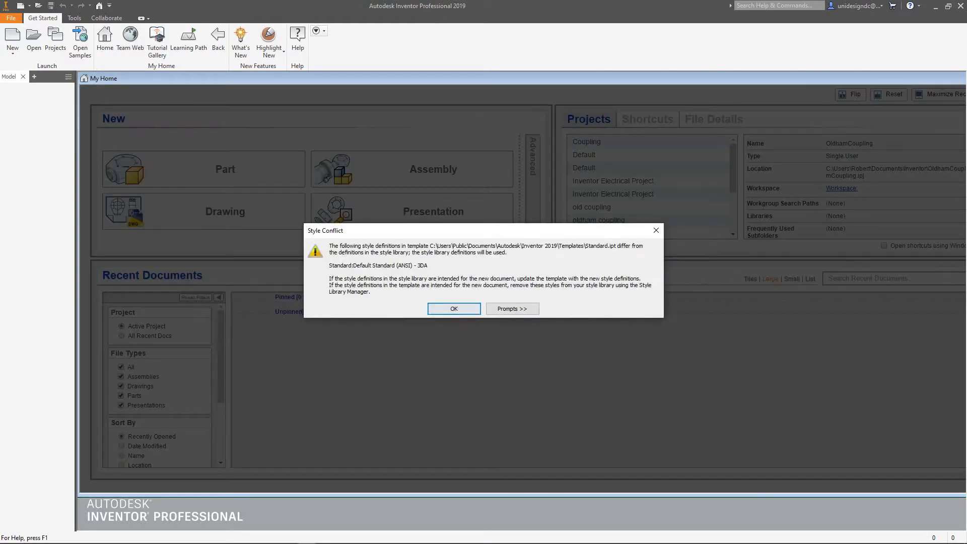
key(Return)
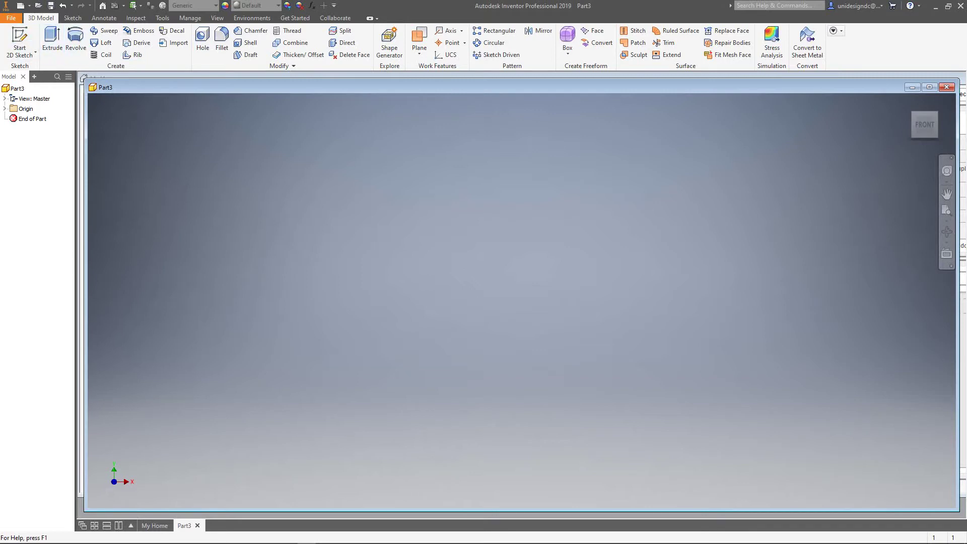
- Enable the Primitives tools and draw a Cylinder primitive's 1.2 in diameter base circle, centred at the origin on the XY plane
click(836, 31)
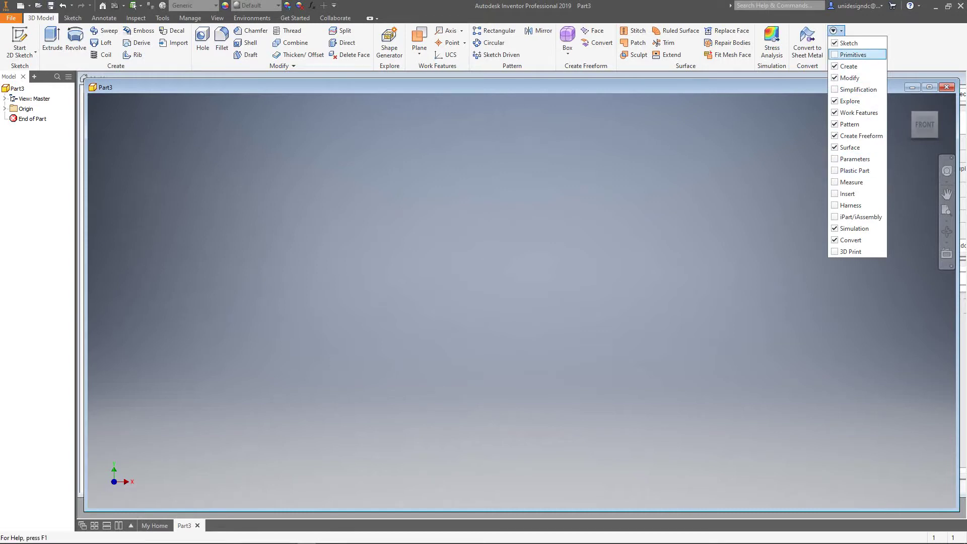
click(853, 54)
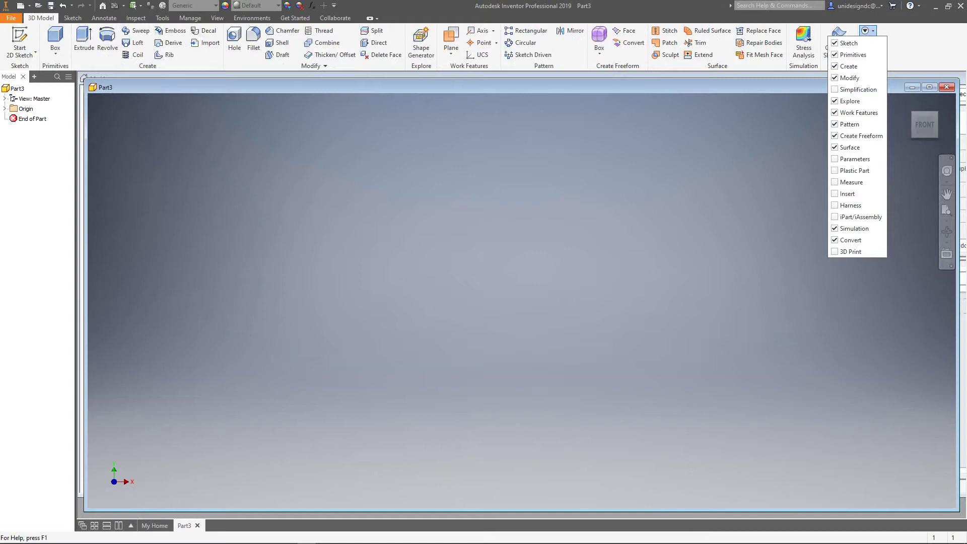
click(56, 51)
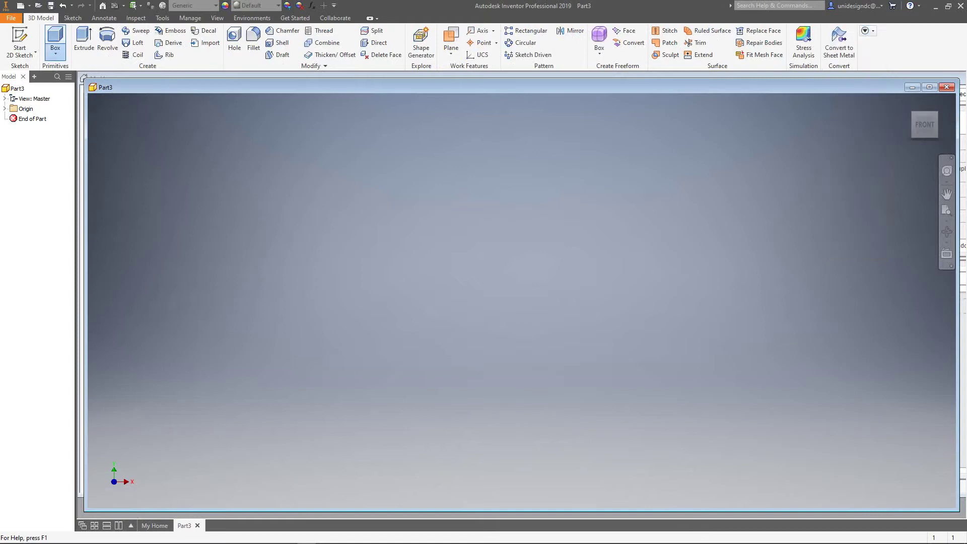
click(56, 53)
click(71, 91)
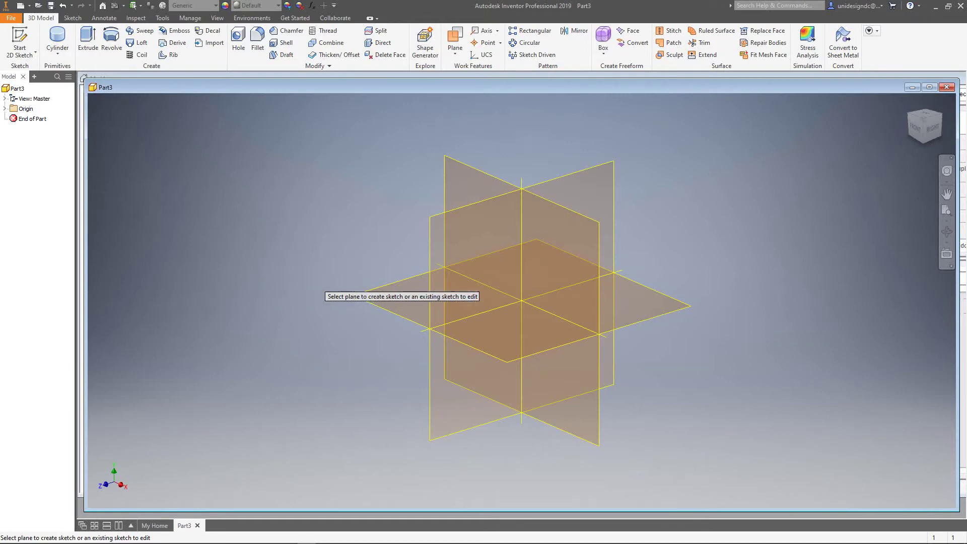
click(461, 165)
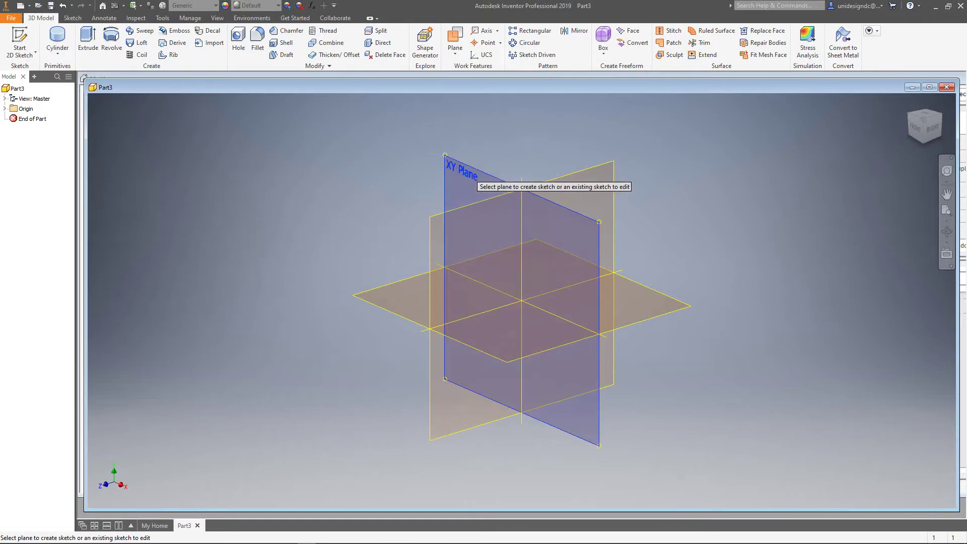
key(c)
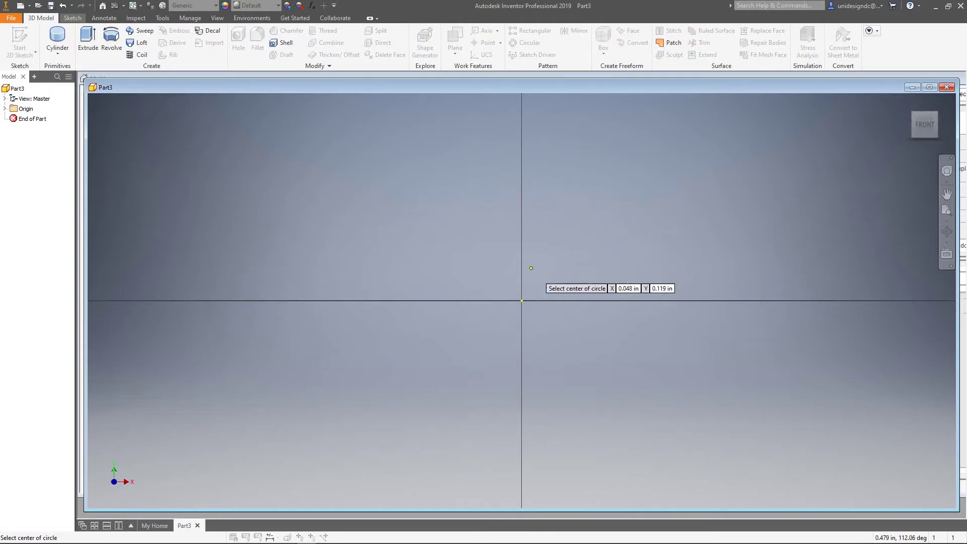
click(522, 300)
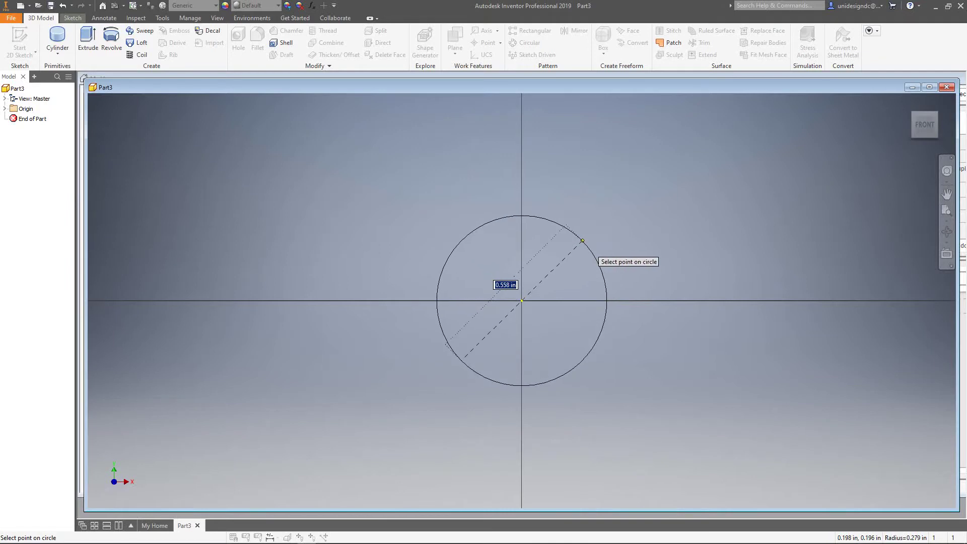
text(1.2)
key(Return)
key(F6)
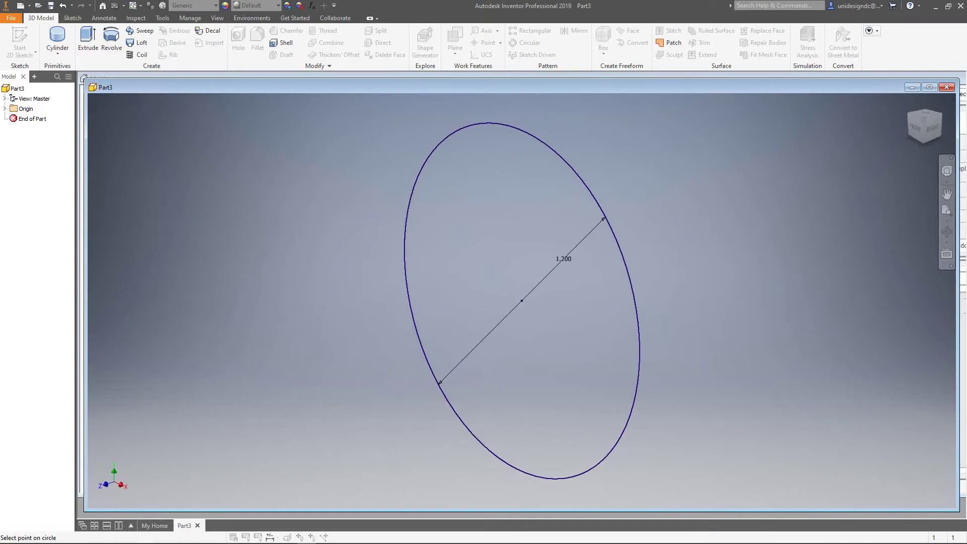
- Extrude the circle 4 in to form the solid cylinder
key(e)
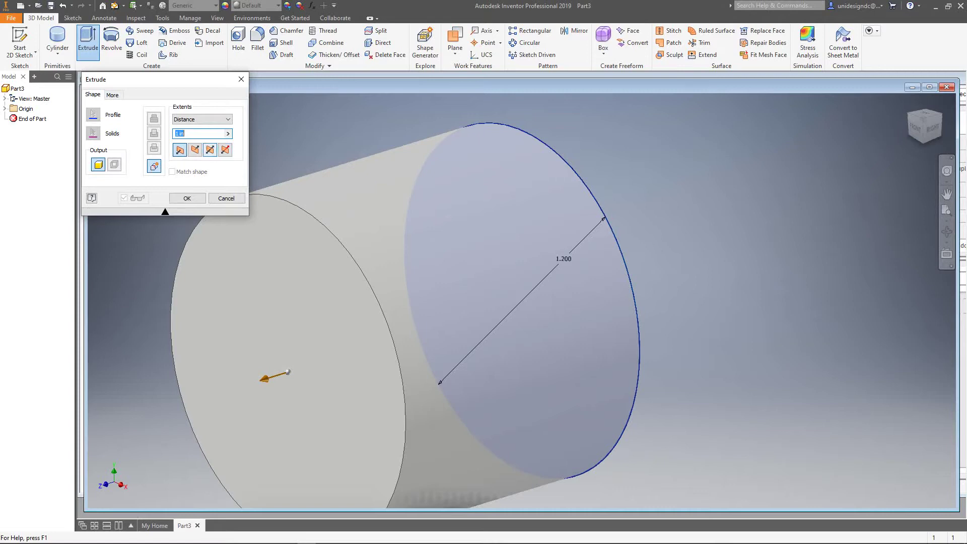
text(4)
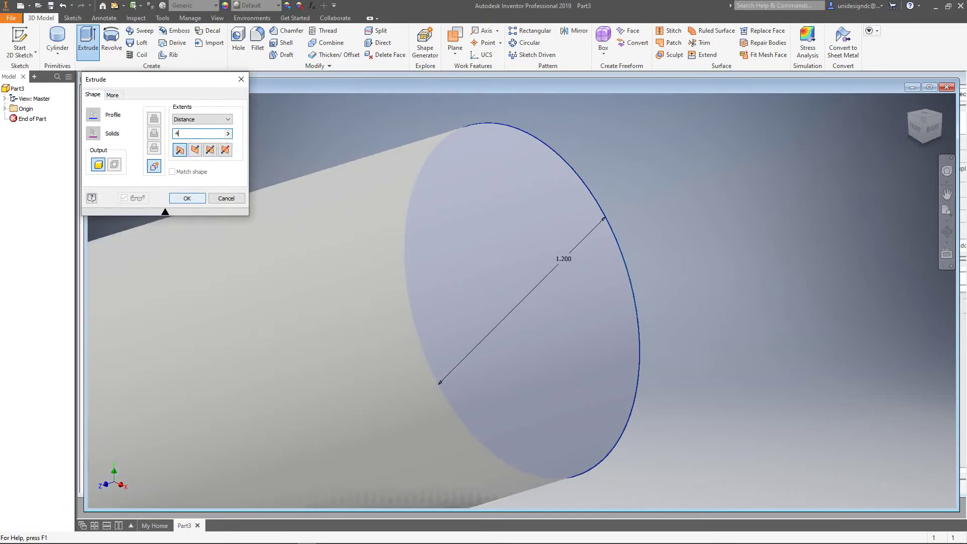
click(187, 198)
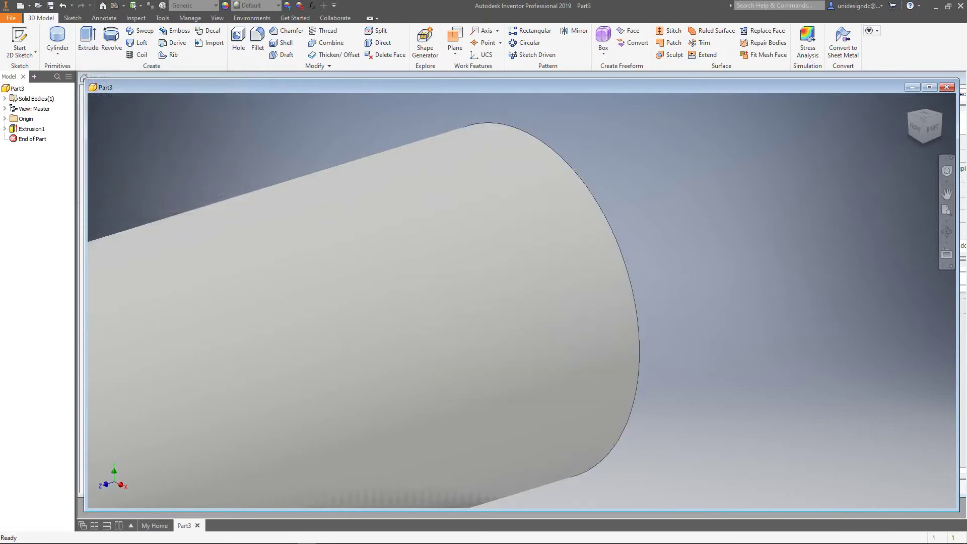
- Start a 2D sketch on the cylinder's front end face
scroll(252, 141, down, 5)
scroll(252, 141, down, 3)
scroll(252, 141, up, 5)
middle_drag(252, 141, 308, 101)
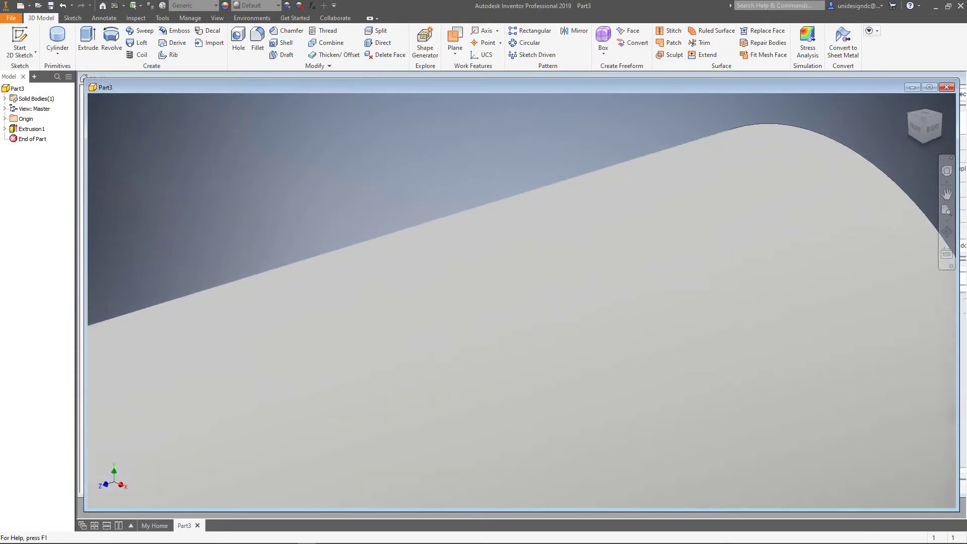
click(217, 18)
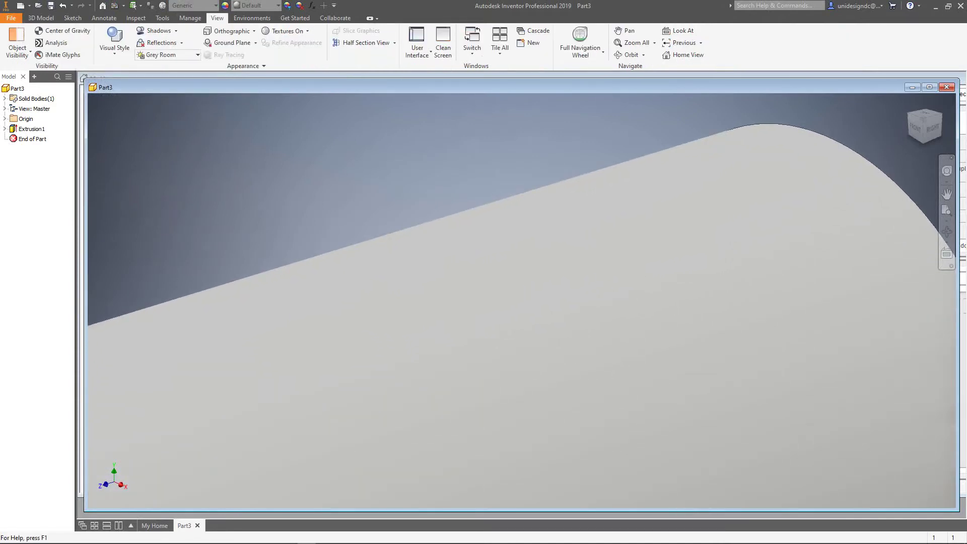
click(633, 42)
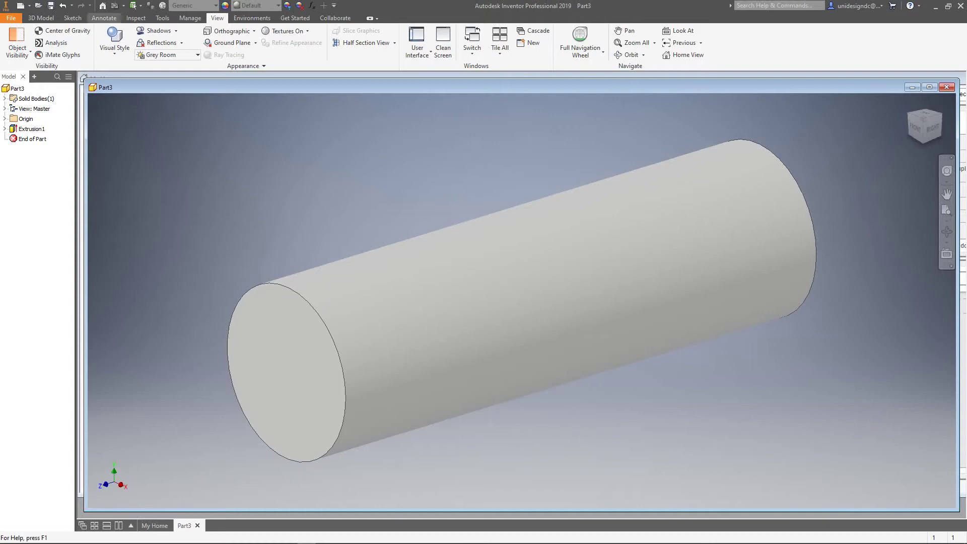
click(41, 17)
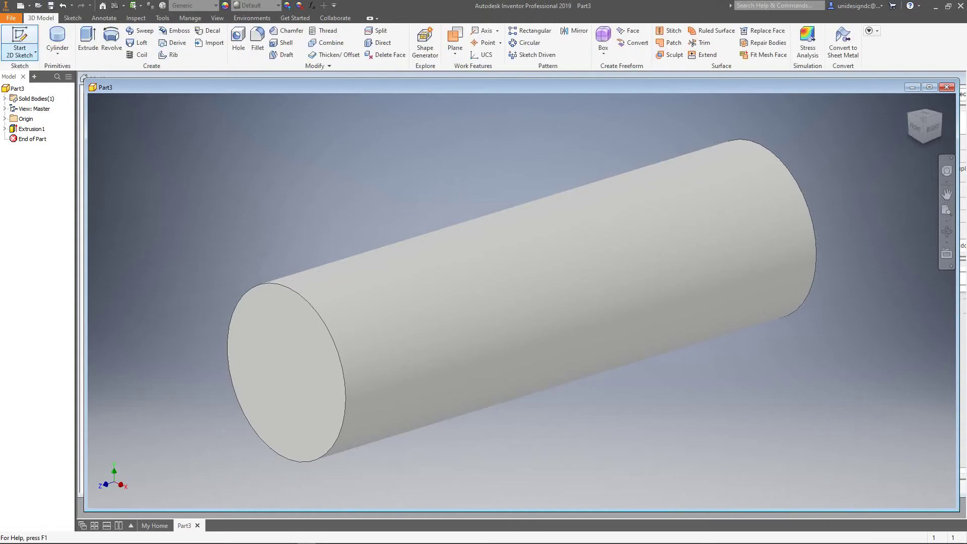
click(20, 52)
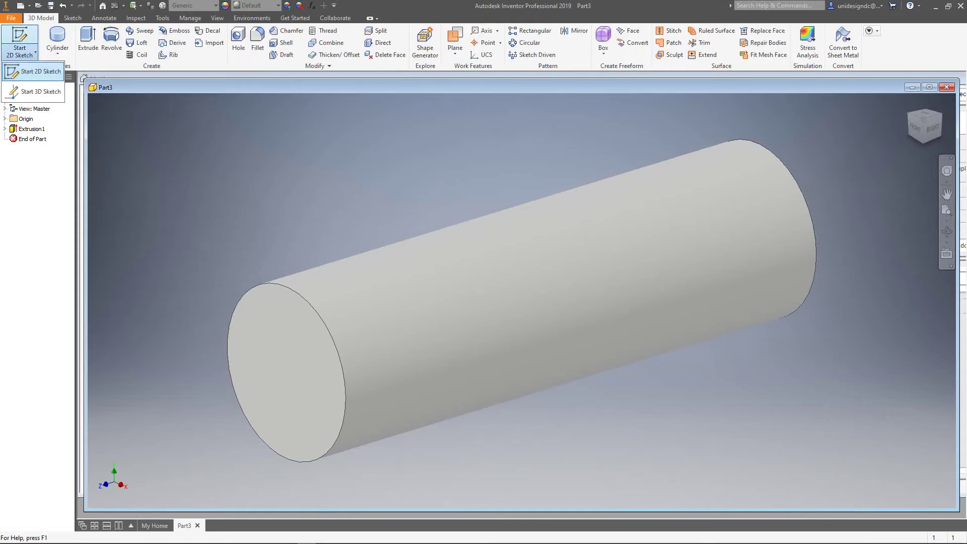
click(40, 71)
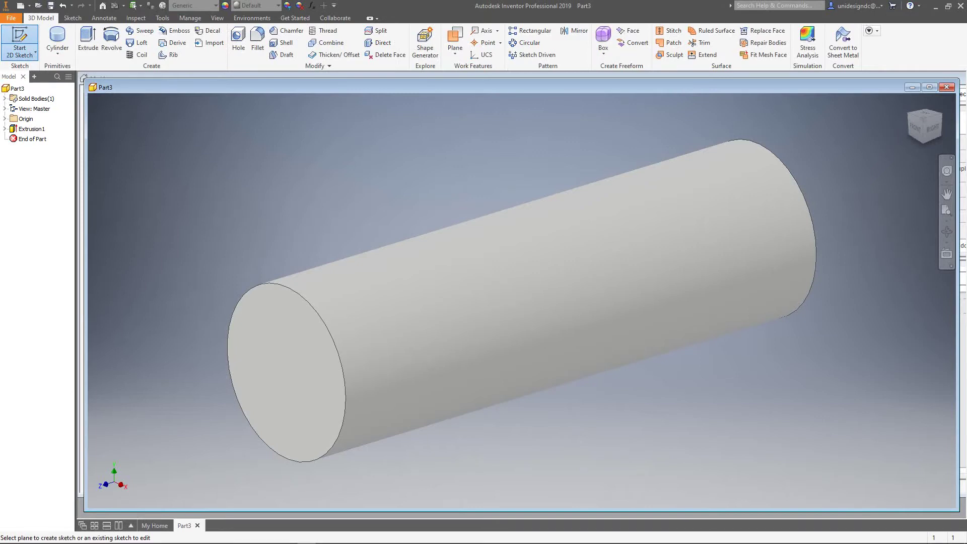
click(287, 373)
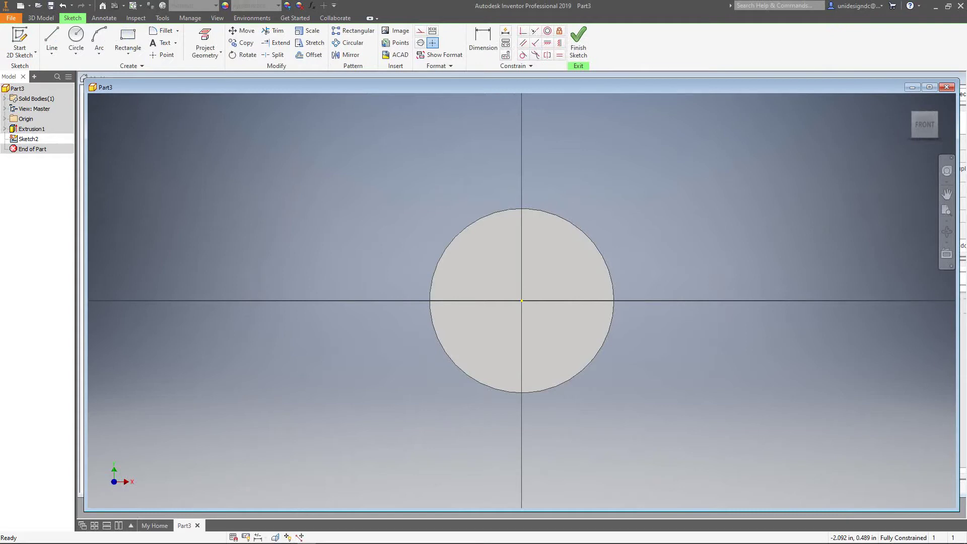
- Sketch an open-topped, three-line rectangular slot about 0.23 in wide across the vertical axis, just inside the circle's upper edge
click(52, 34)
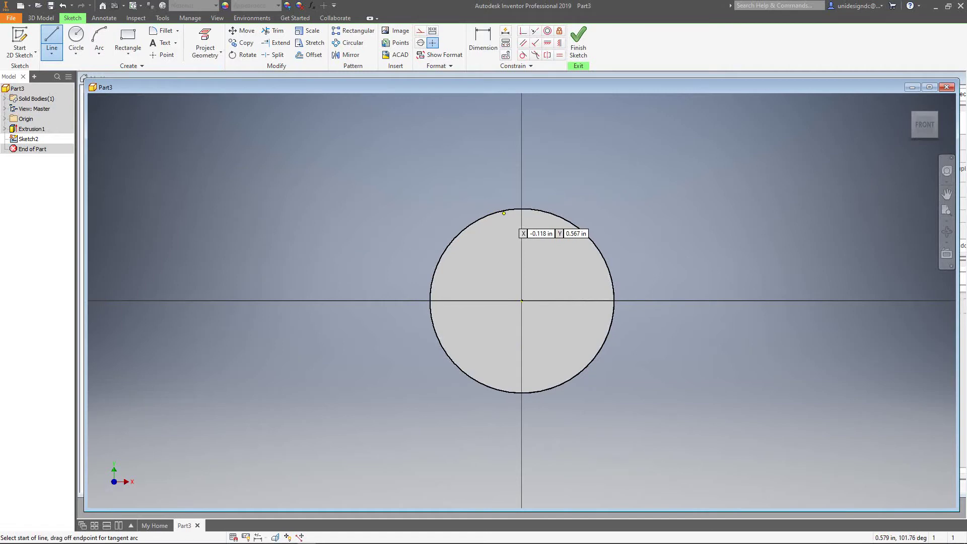
click(504, 213)
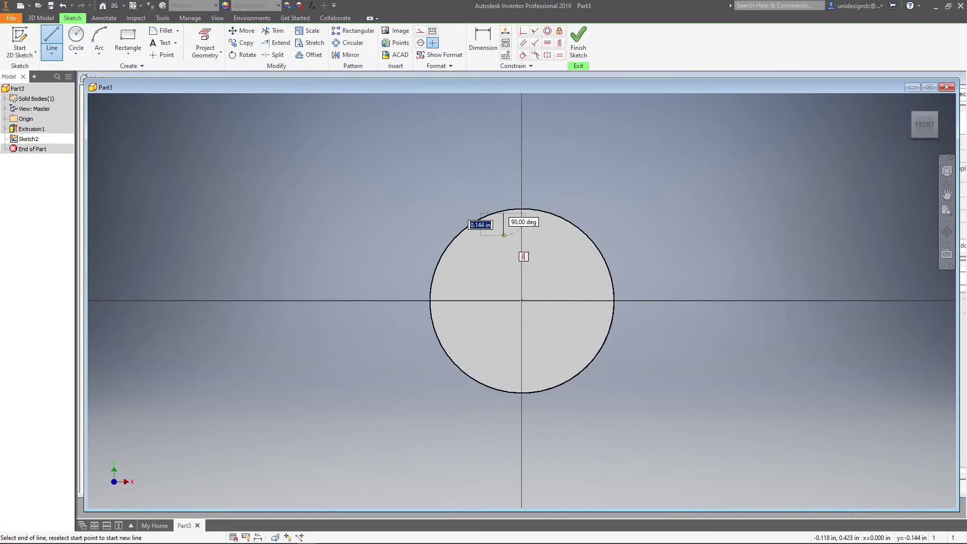
click(504, 230)
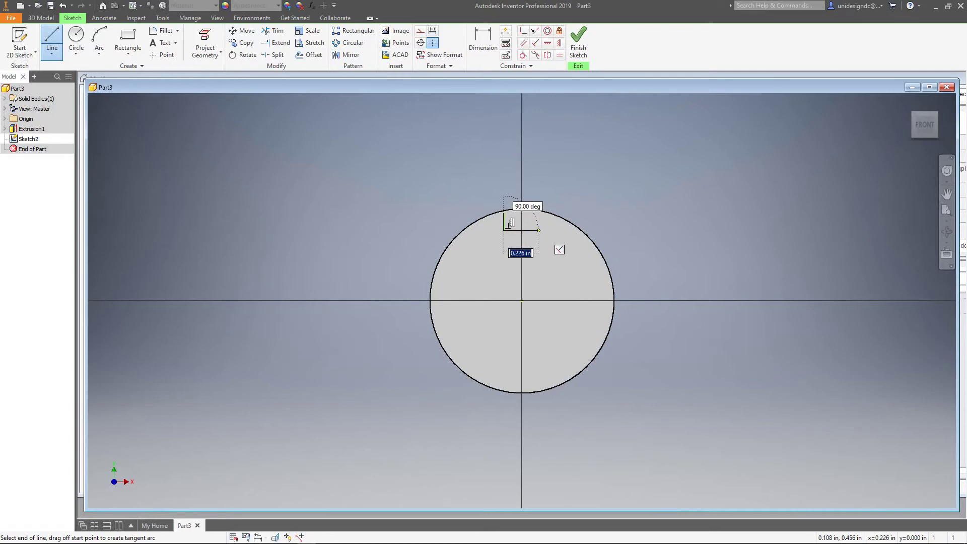
click(539, 230)
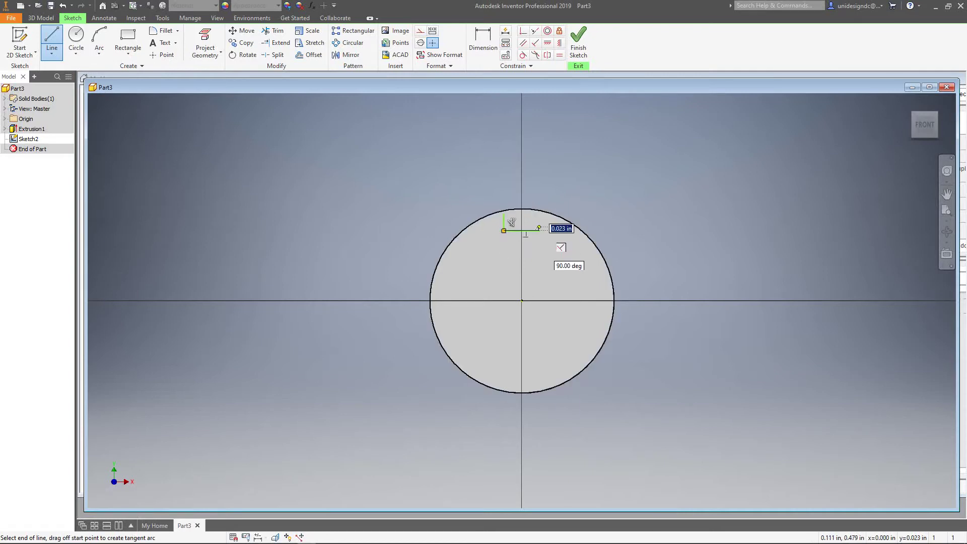
click(539, 214)
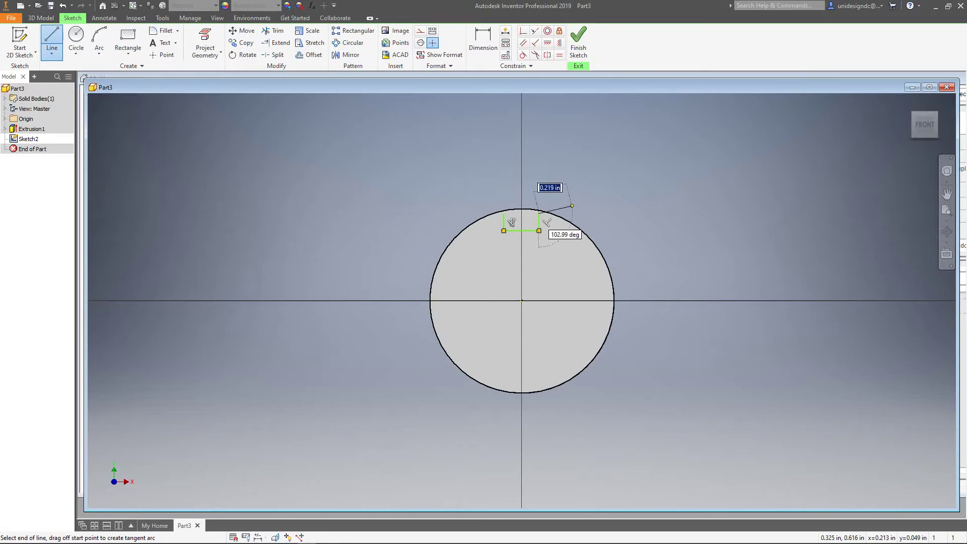
right_click(571, 206)
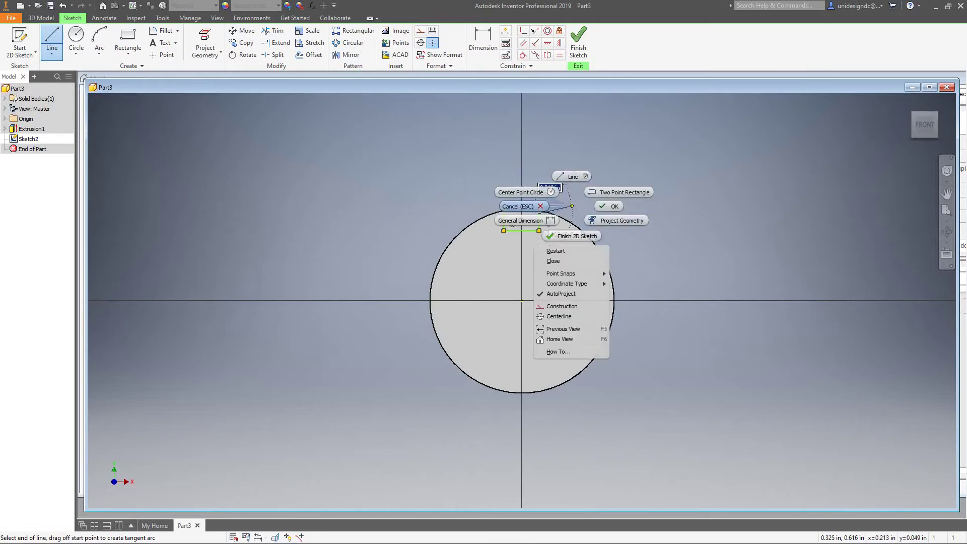
click(520, 206)
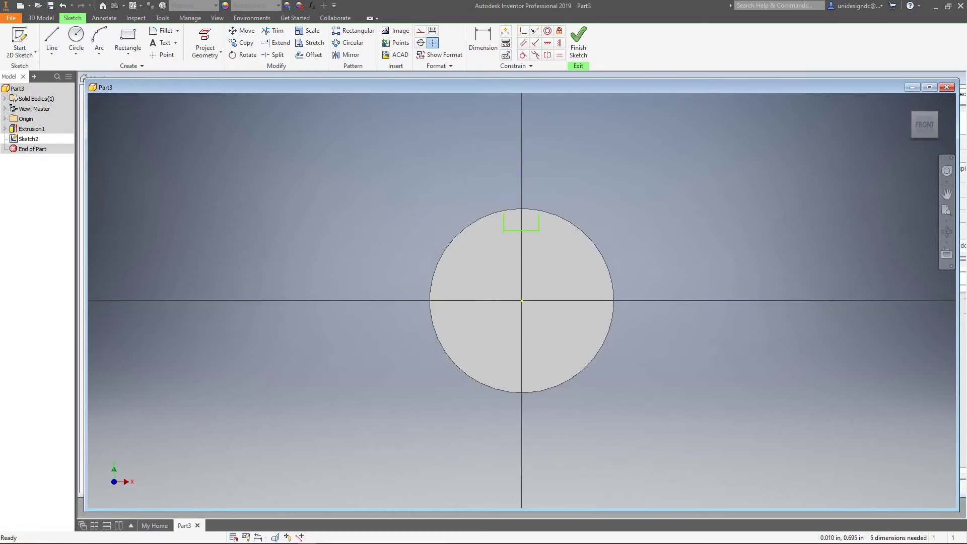
- Apply a Coincident constraint between the upper endpoint of the slot's left line and the circular edge of the face
scroll(523, 201, up, 3)
scroll(523, 201, down, 5)
scroll(548, 197, down, 3)
scroll(547, 197, up, 3)
middle_drag(547, 197, 543, 181)
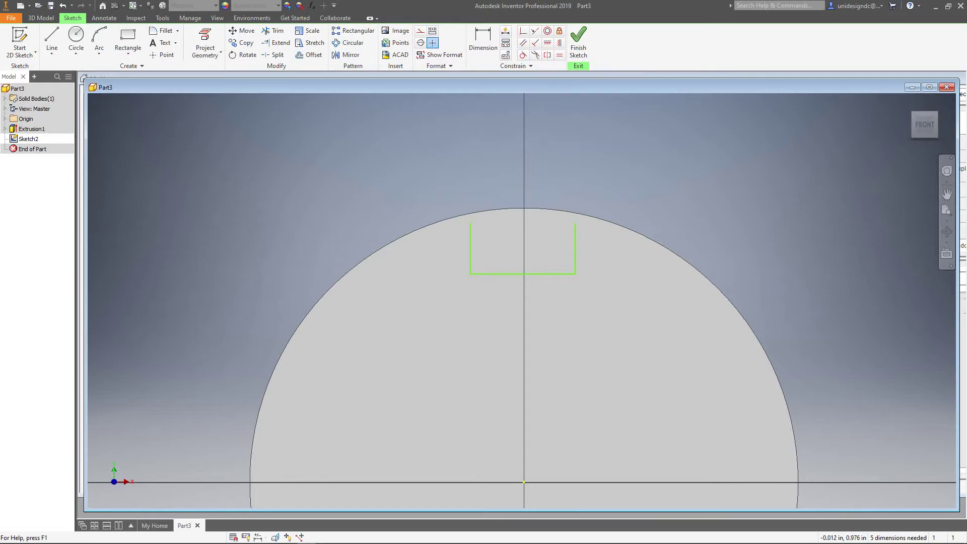
right_click(589, 173)
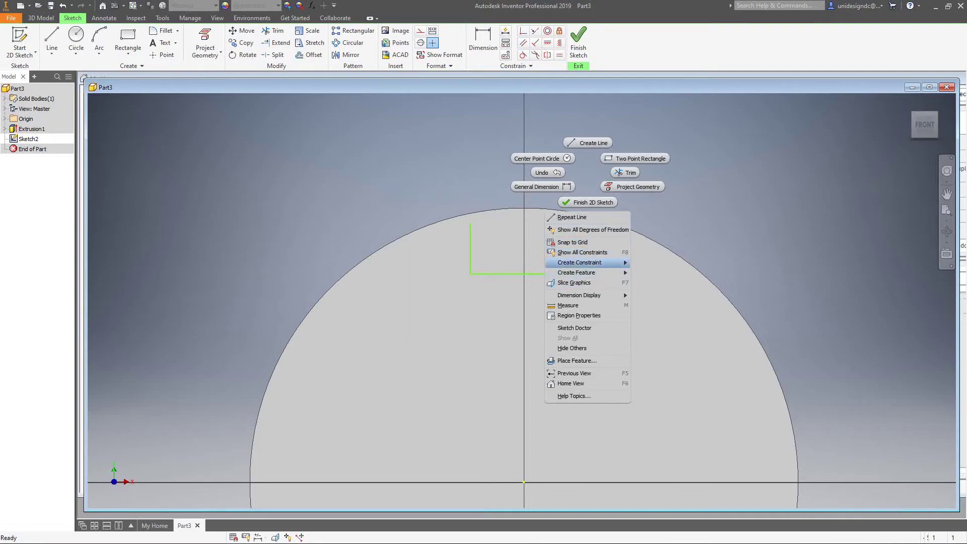
mouse_move(584, 262)
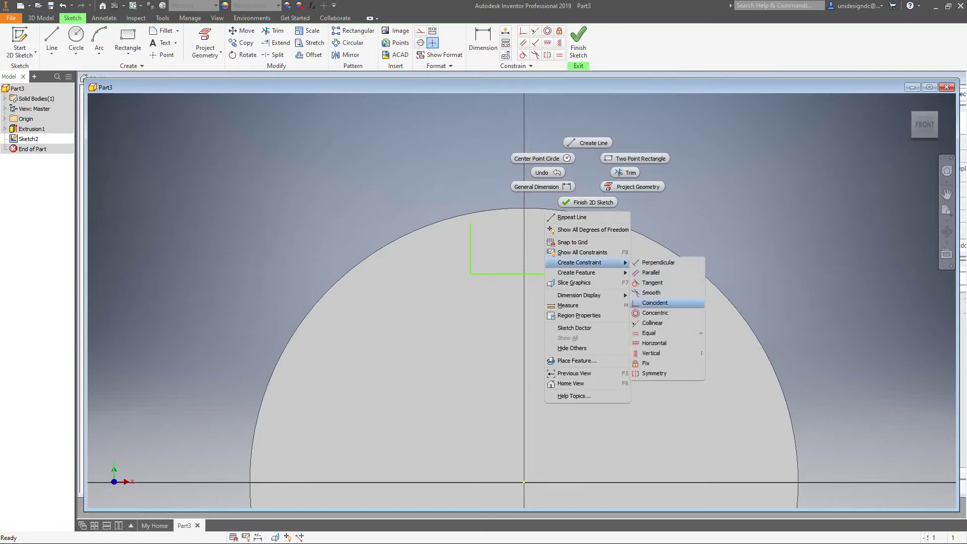
click(655, 303)
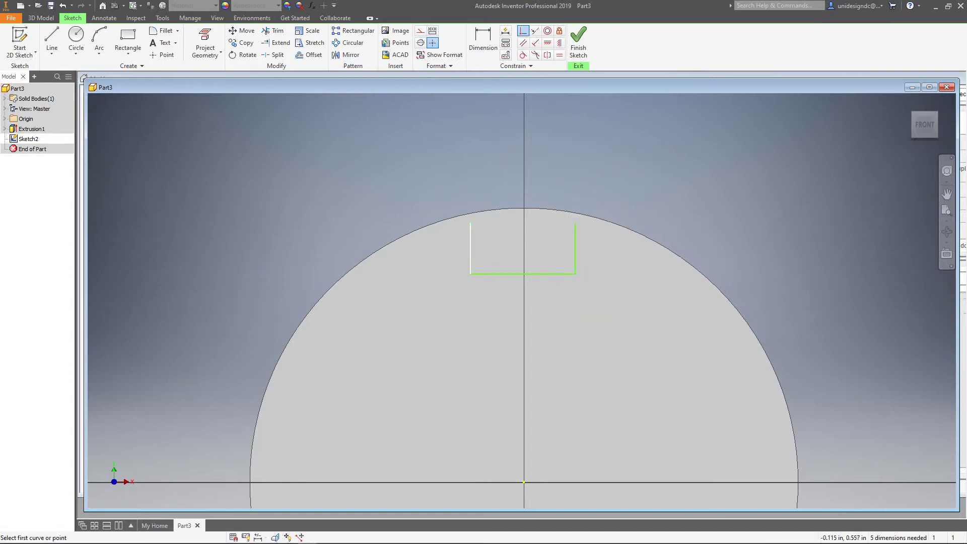
click(471, 223)
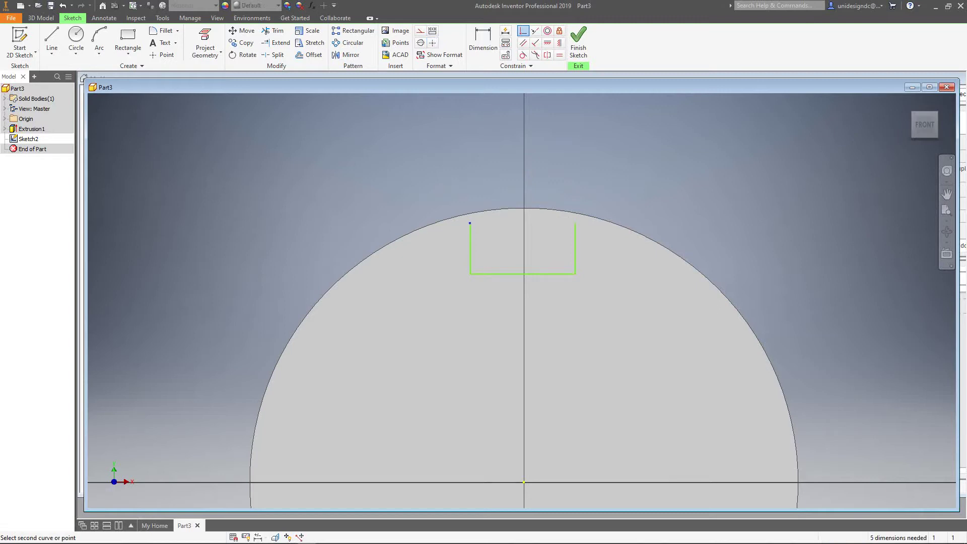
click(473, 214)
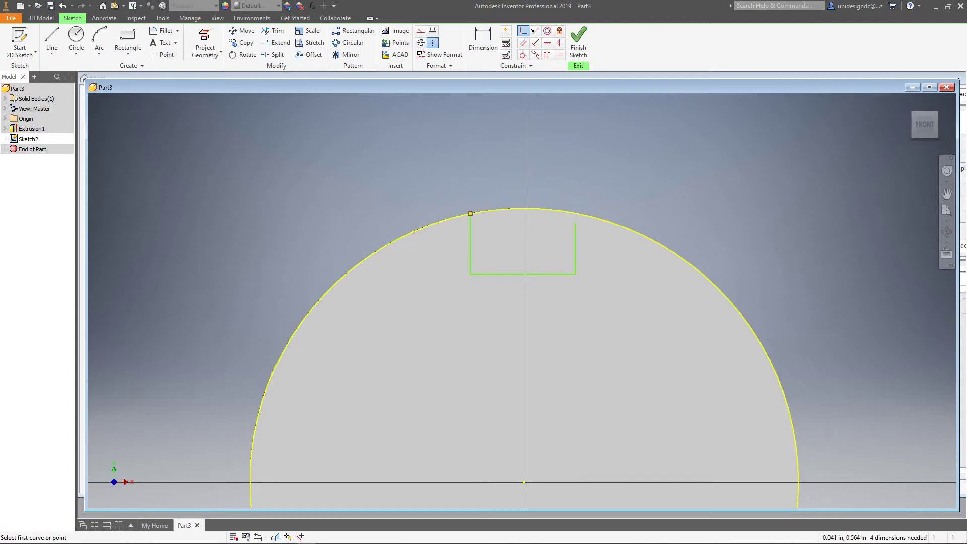
click(575, 223)
right_click(563, 139)
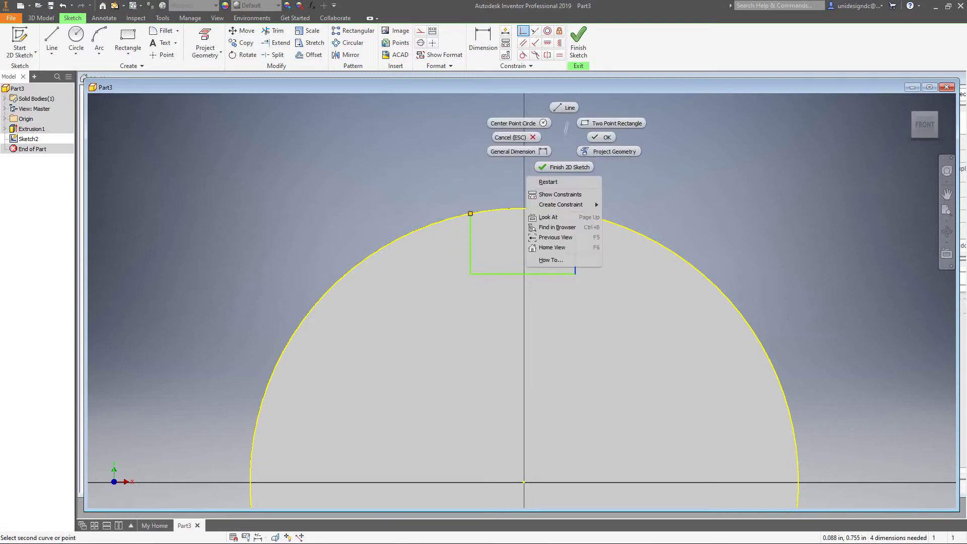
click(563, 146)
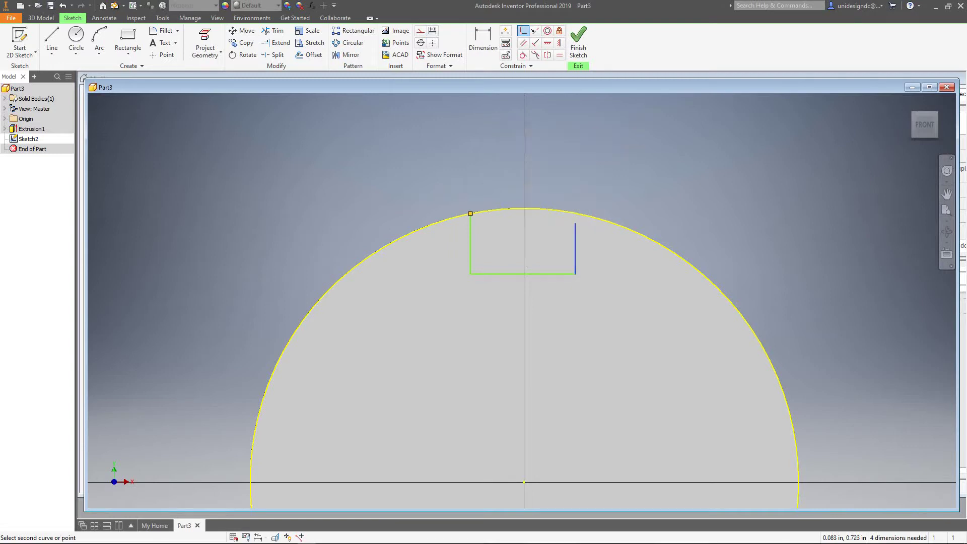
right_click(573, 153)
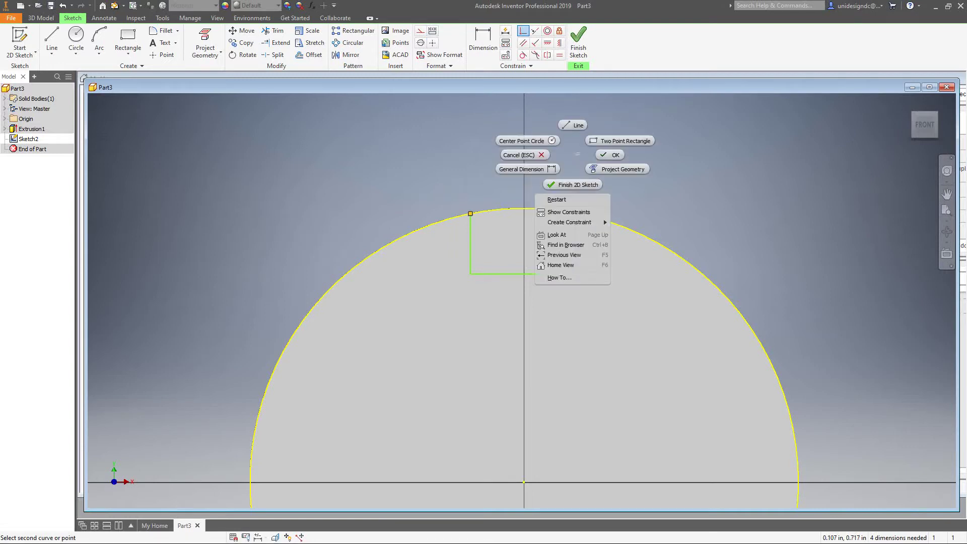
click(523, 154)
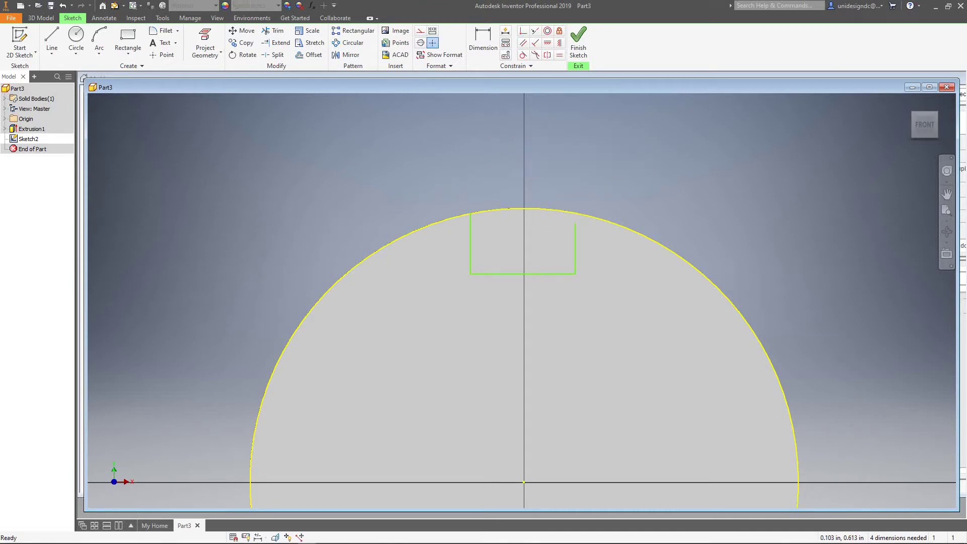
- Apply a Coincident constraint between the upper endpoint of the slot's right line and the circular edge of the face
right_click(602, 160)
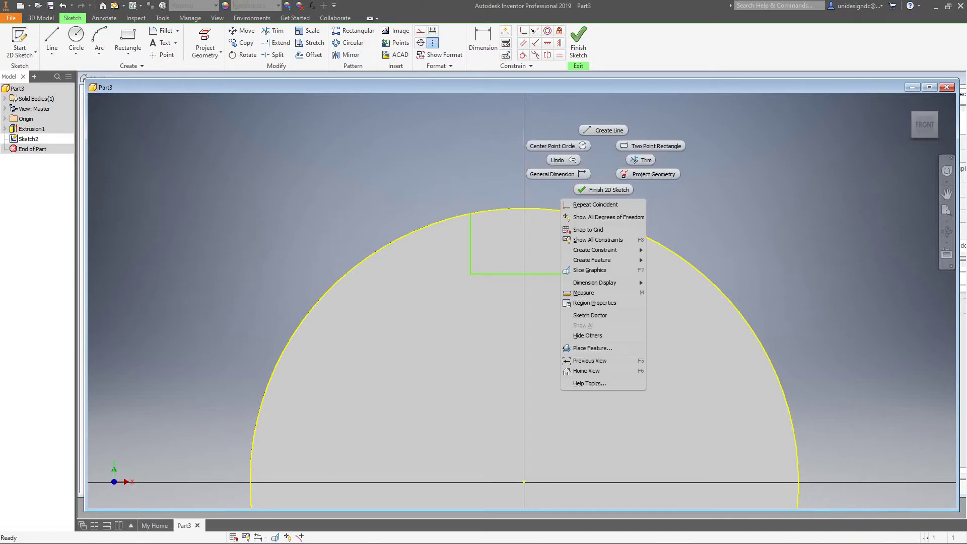
mouse_move(599, 250)
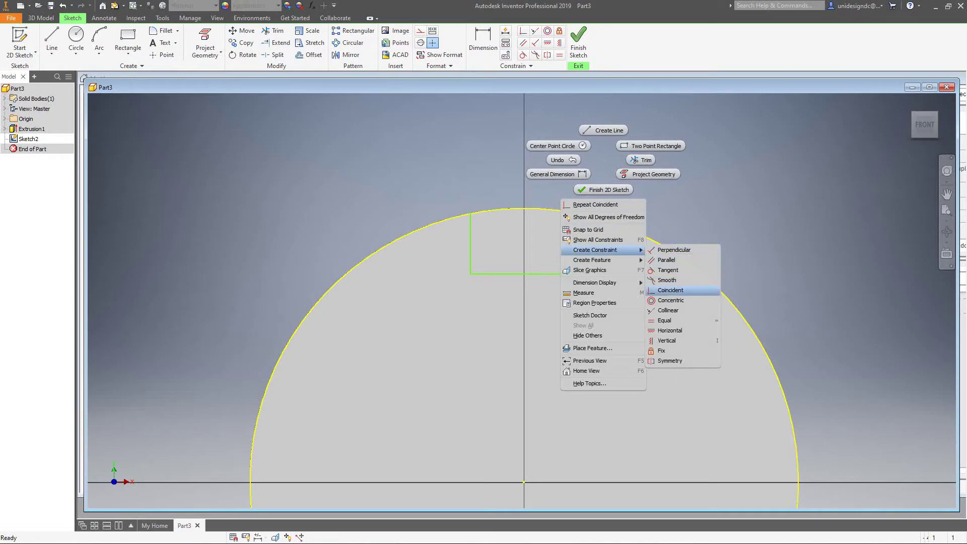
click(670, 291)
click(576, 213)
click(574, 223)
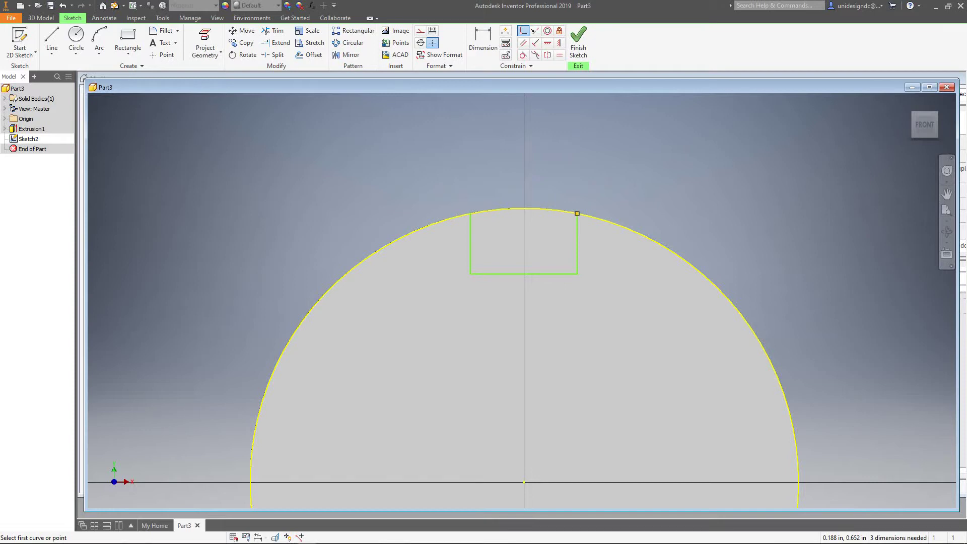
- Dimension the slot's left vertical line and set its depth to .118 in
click(483, 44)
click(470, 243)
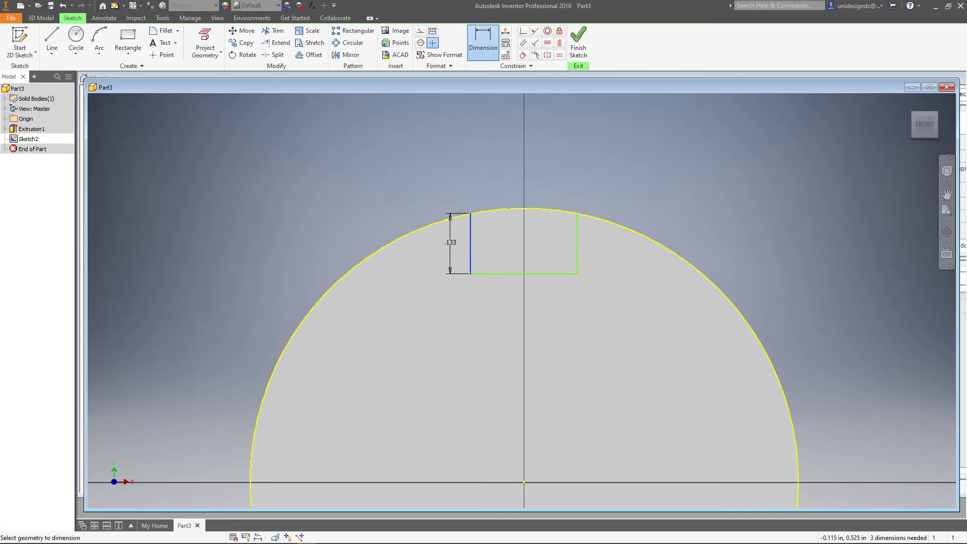
click(428, 248)
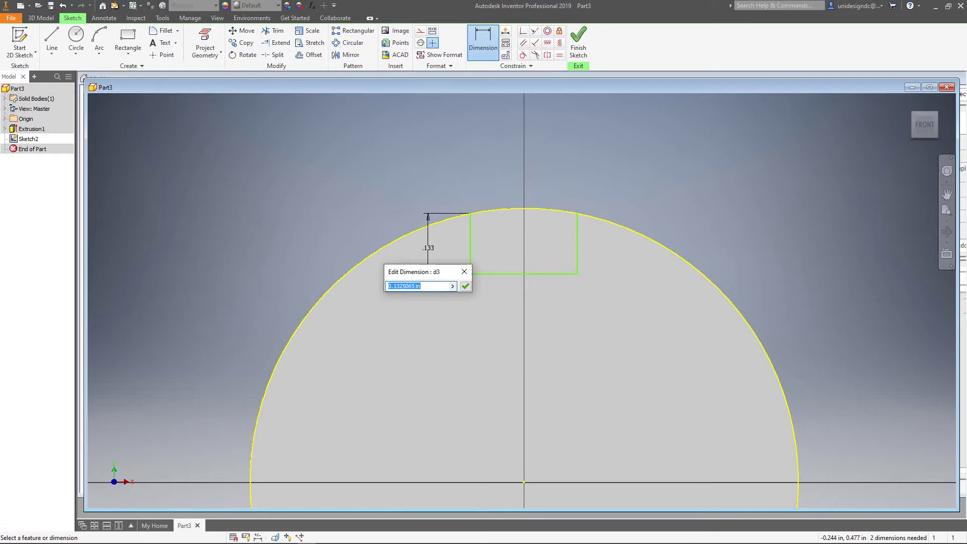
text(.118)
click(466, 286)
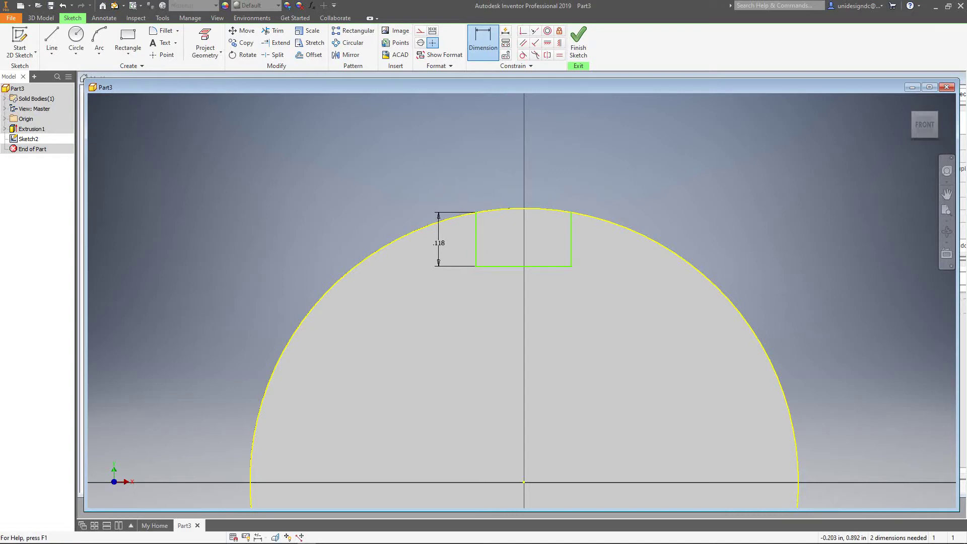
- Try a .236 in width dimension on the slot's bottom line, and undo both the value and the dimension
click(515, 267)
click(511, 303)
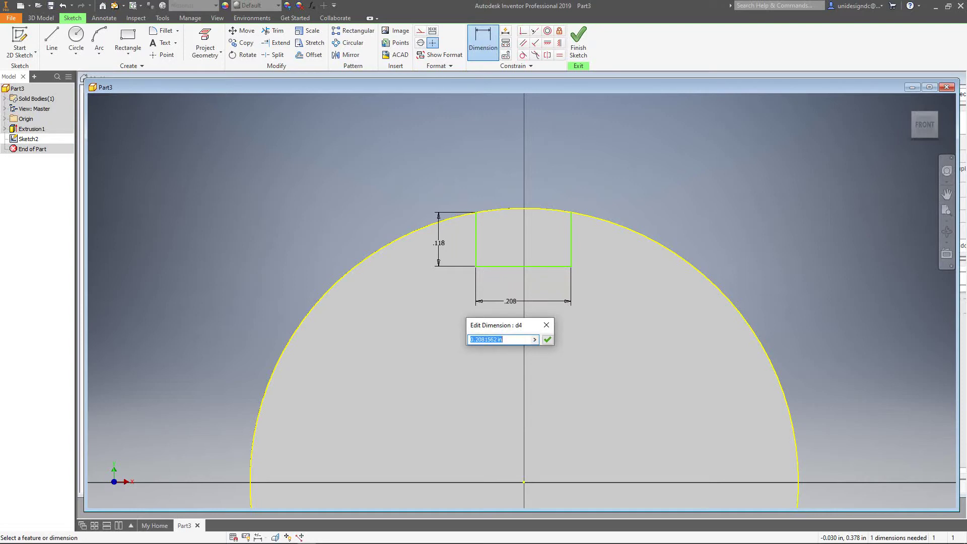
text(.236)
click(548, 339)
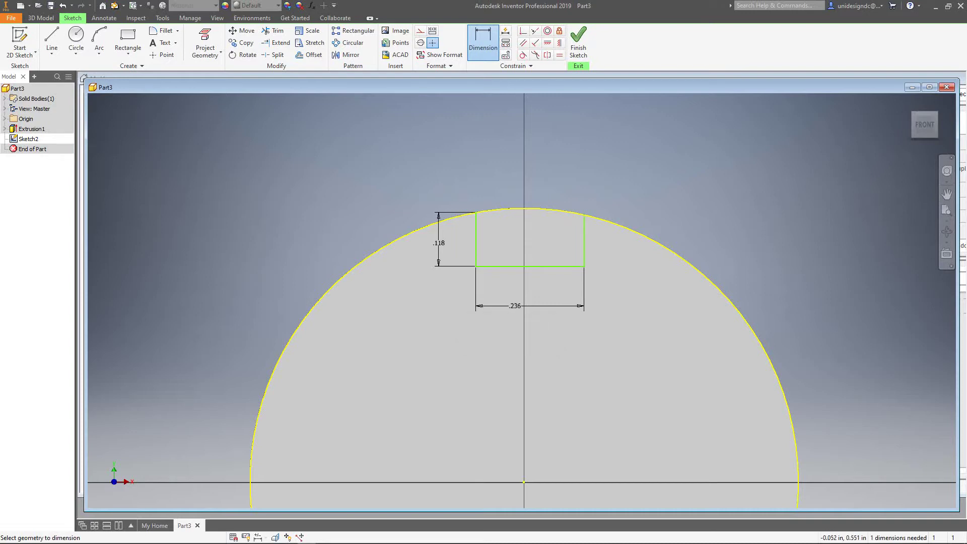
click(62, 6)
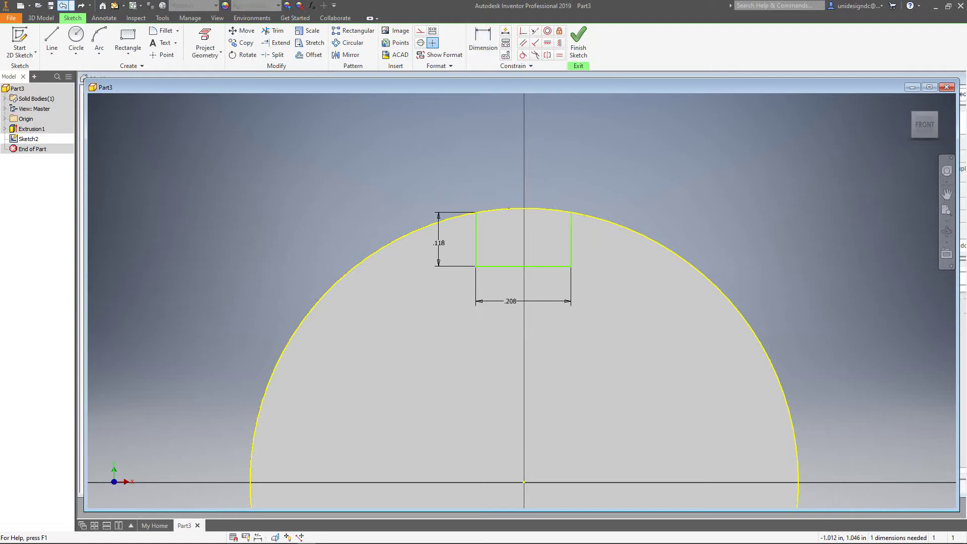
click(62, 6)
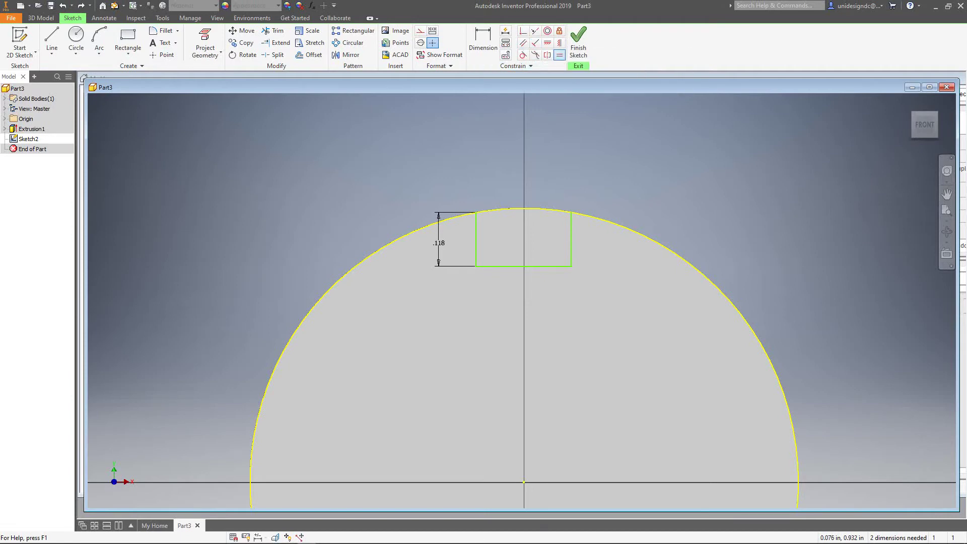
- Begin an Equal constraint with the slot's bottom line as the first entity
click(560, 55)
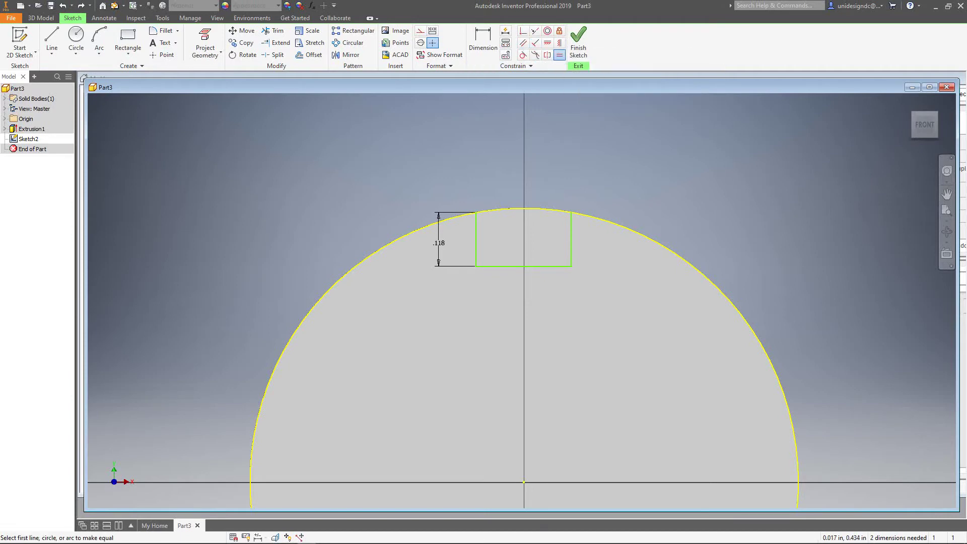
click(537, 266)
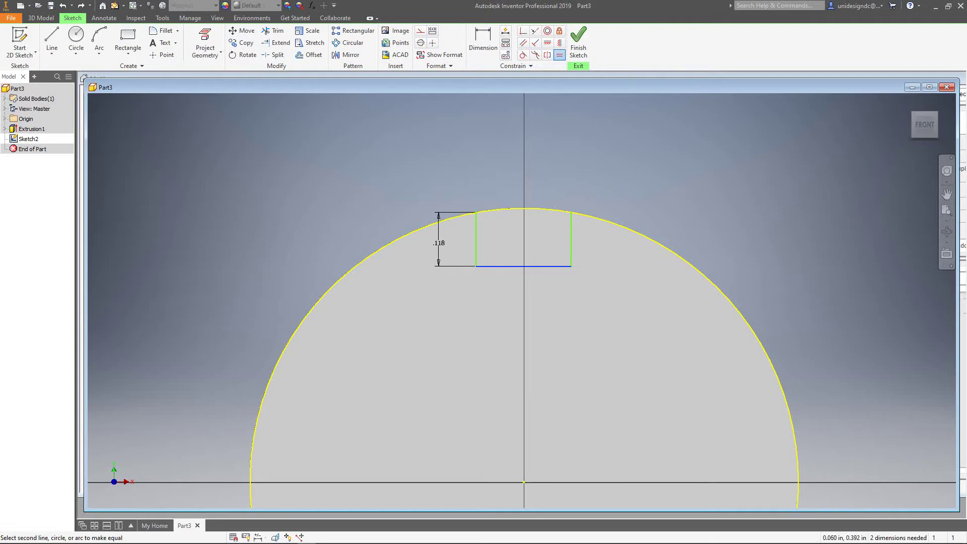
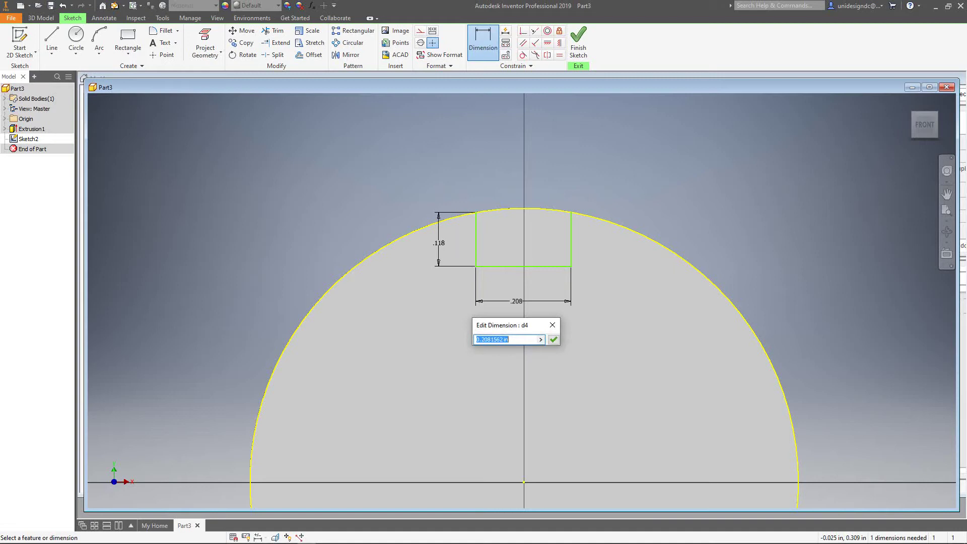
- Try setting the slot's width dimension to .236 in, and undo that value
text(.236)
key(Return)
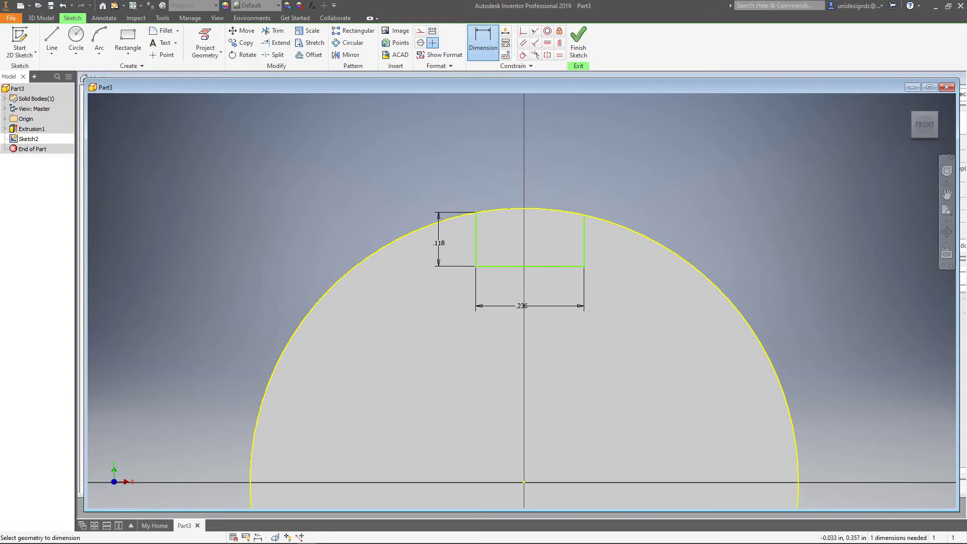
click(62, 5)
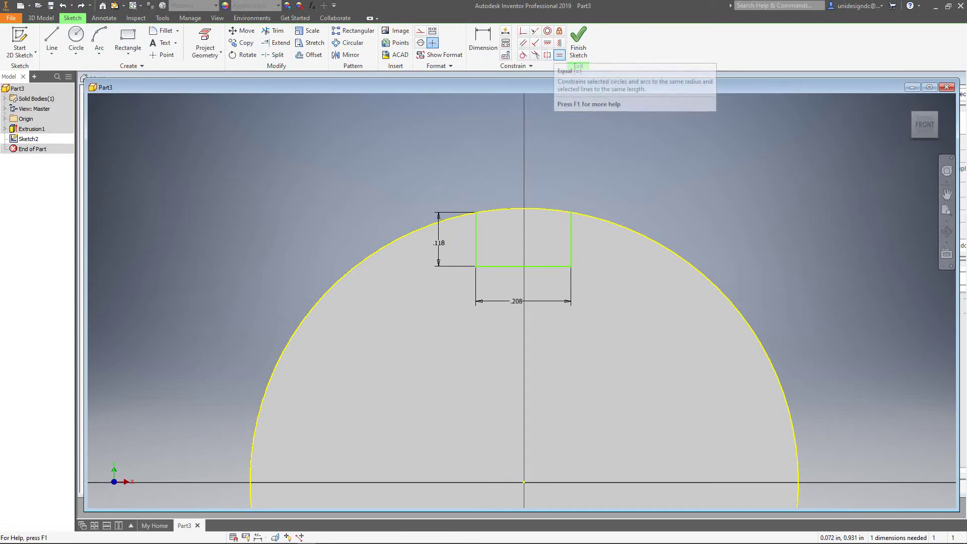
- Try an Equal constraint between the slot's bottom line and its right vertical line
click(560, 55)
click(504, 267)
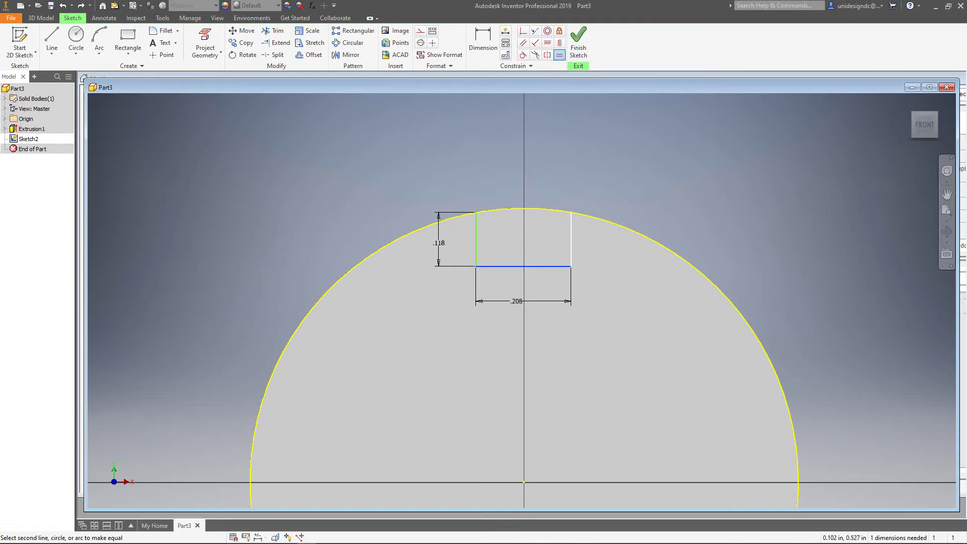
click(571, 237)
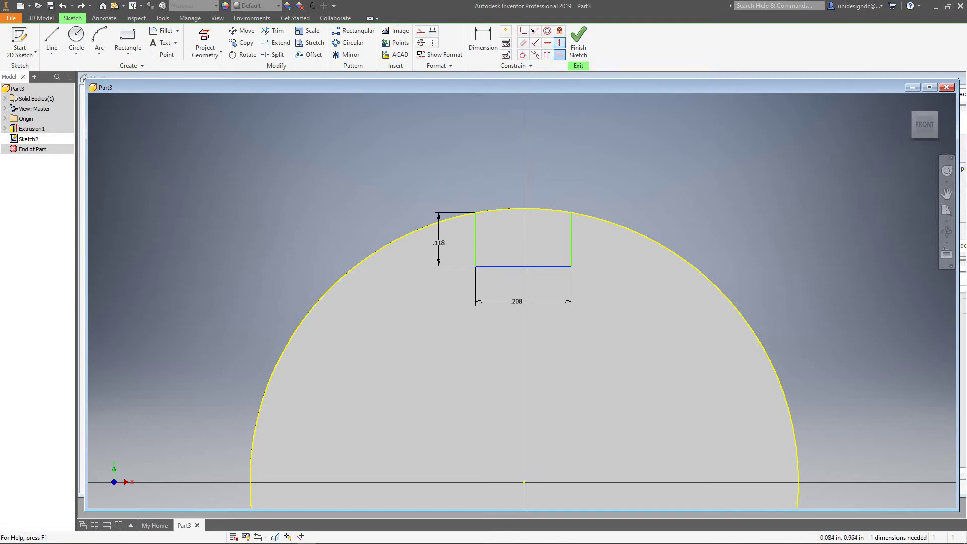
- Try a Vertical constraint on the slot's right line and on its left line
click(559, 43)
click(571, 240)
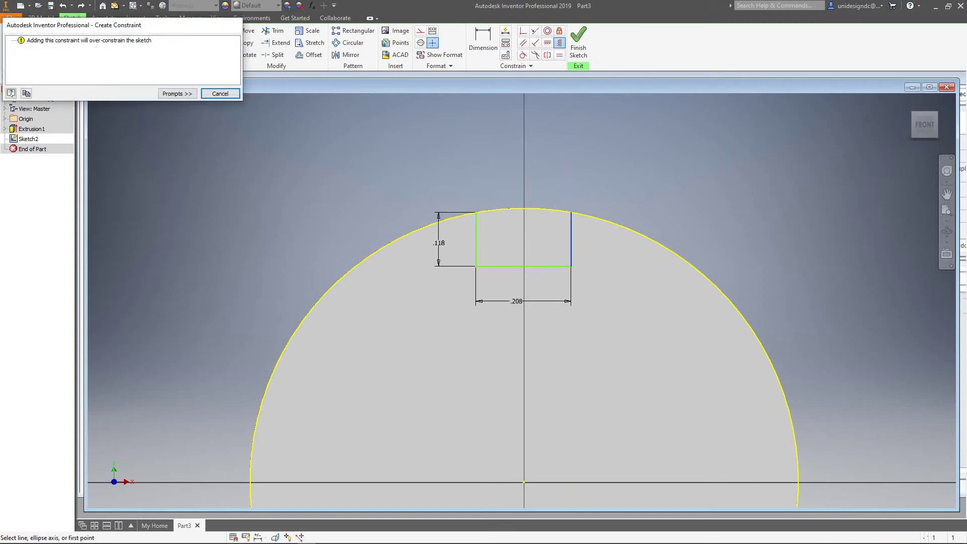
click(220, 93)
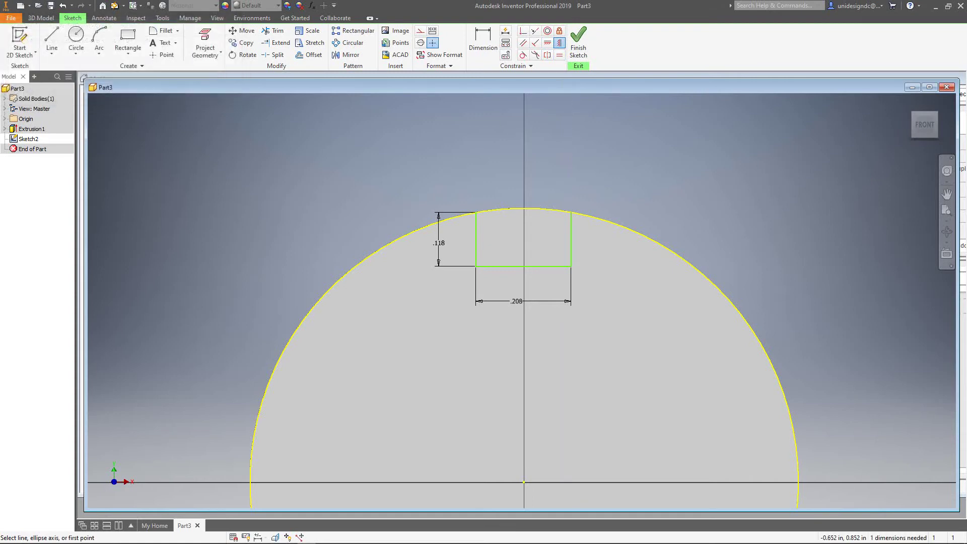
click(476, 239)
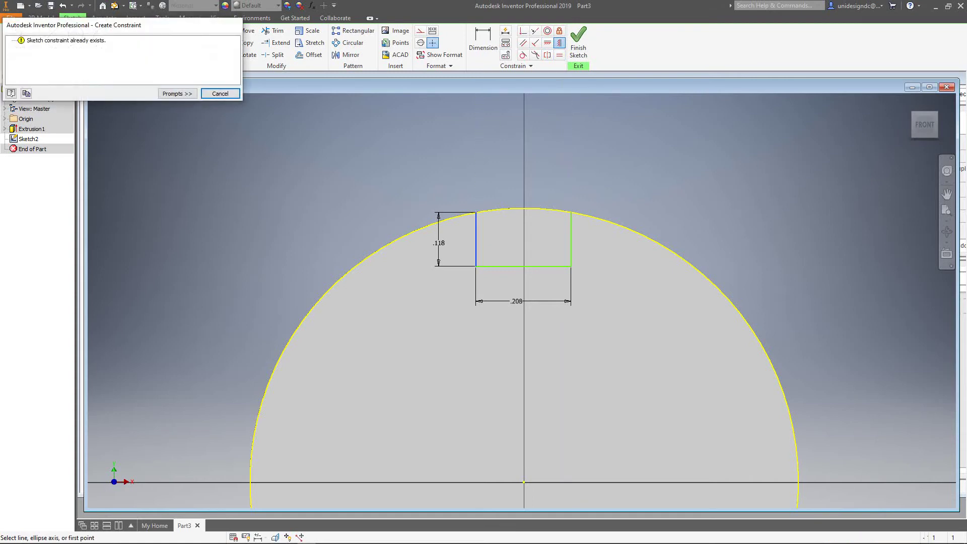
click(220, 93)
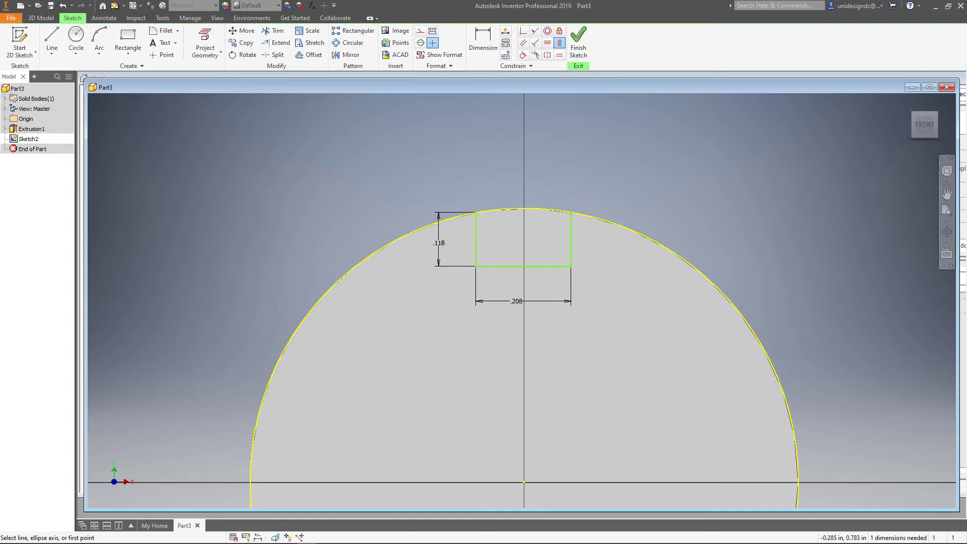
right_click(398, 124)
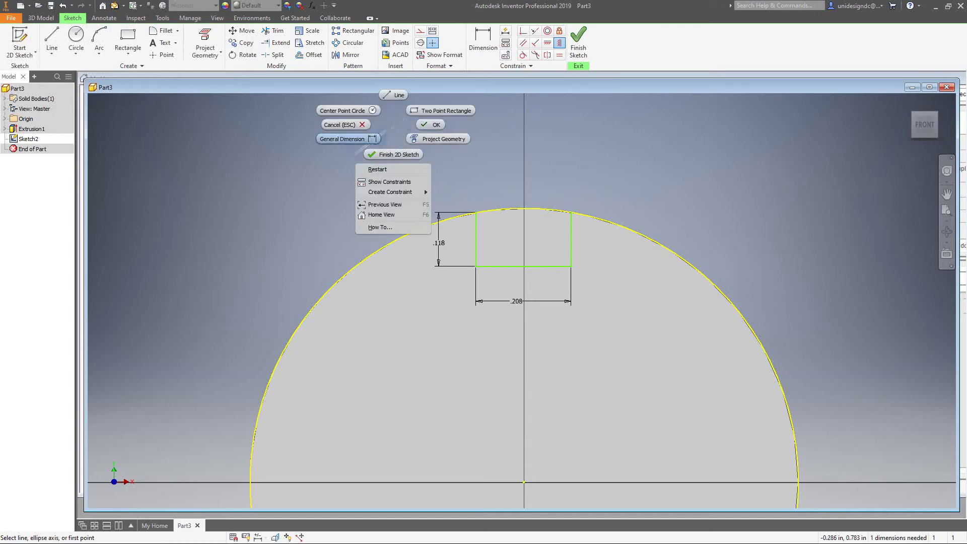
click(344, 125)
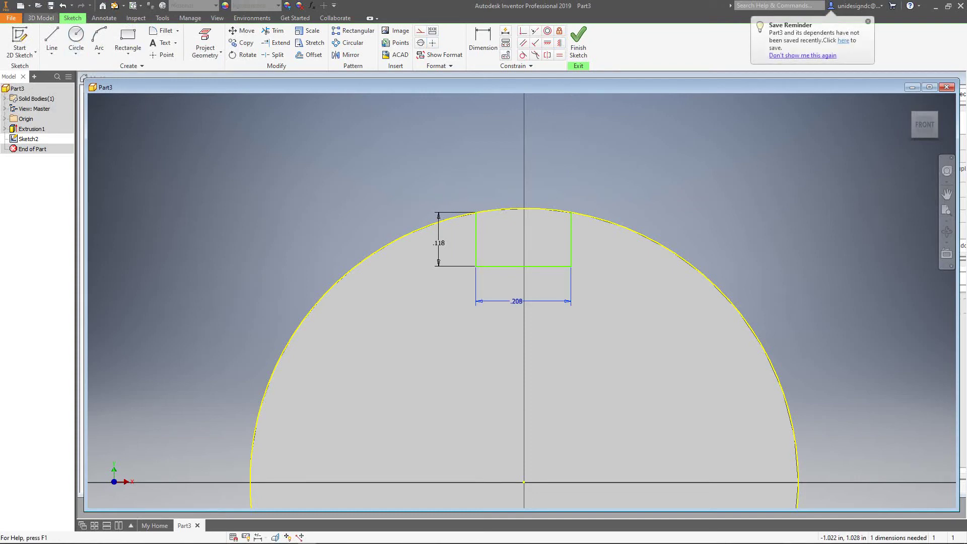
- Undo the slot's width dimension and begin an Equal constraint from the bottom line
click(62, 5)
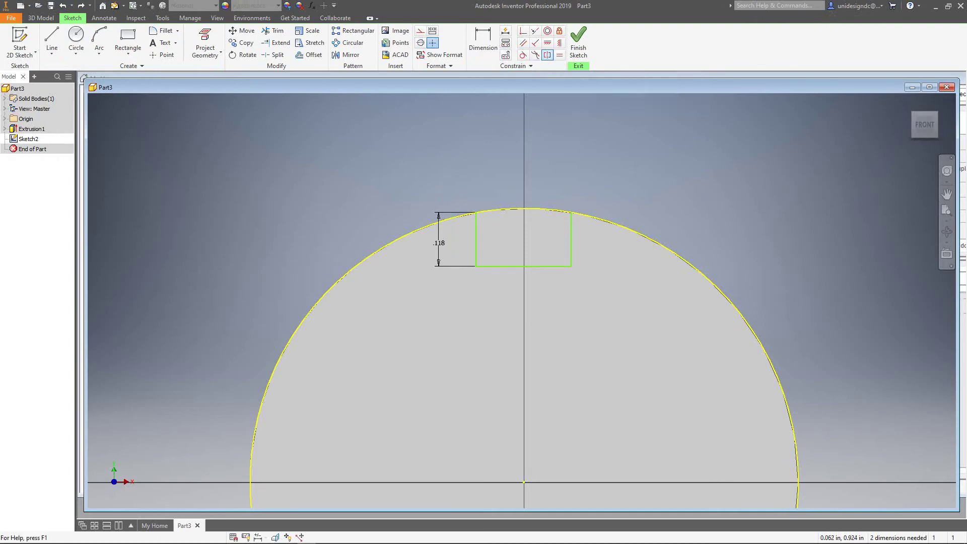
click(560, 55)
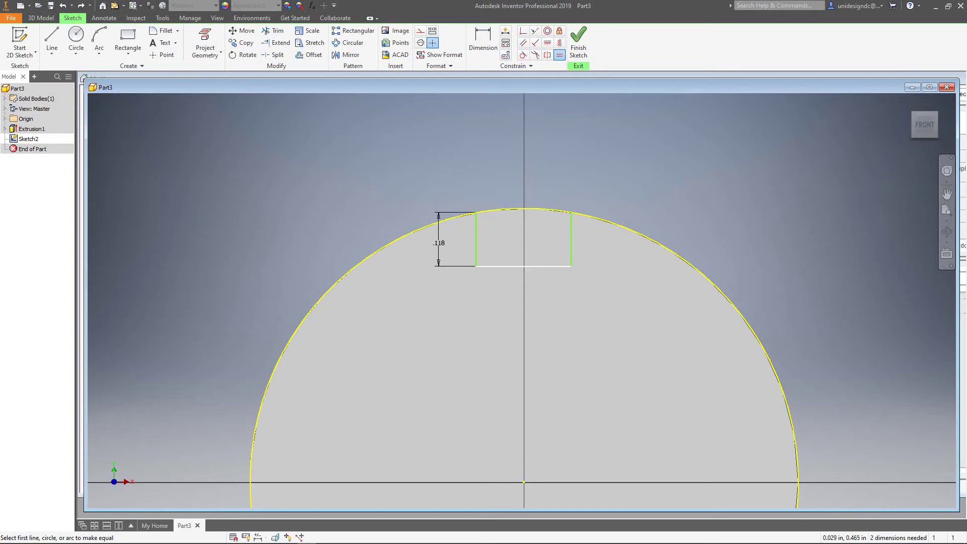
click(535, 267)
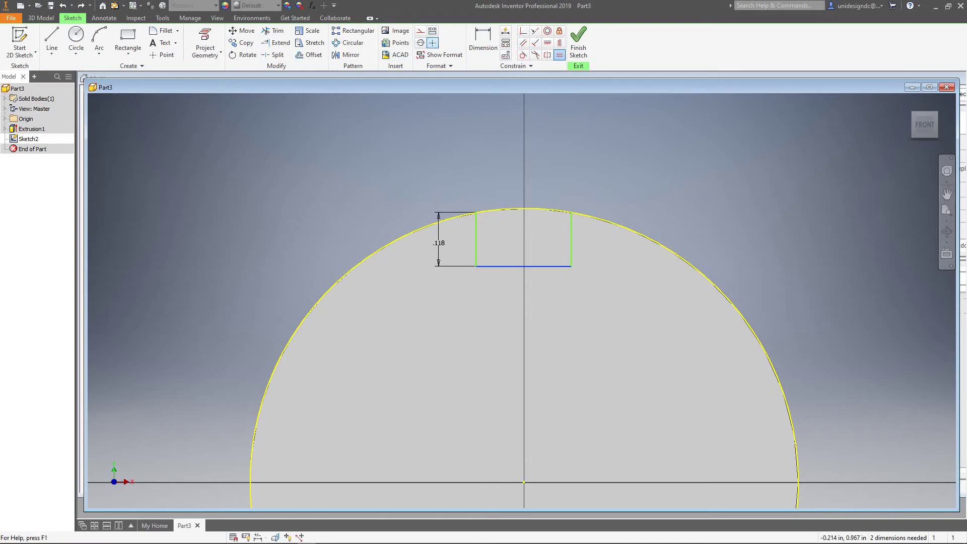
- Try dimensioning the slot's bottom line at .236 in, and undo both the value and the dimension
click(483, 43)
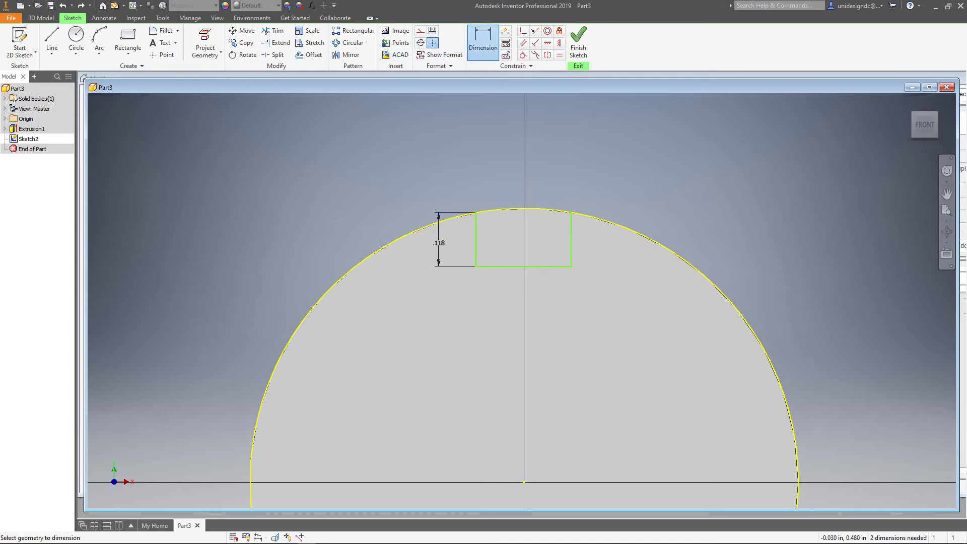
click(510, 266)
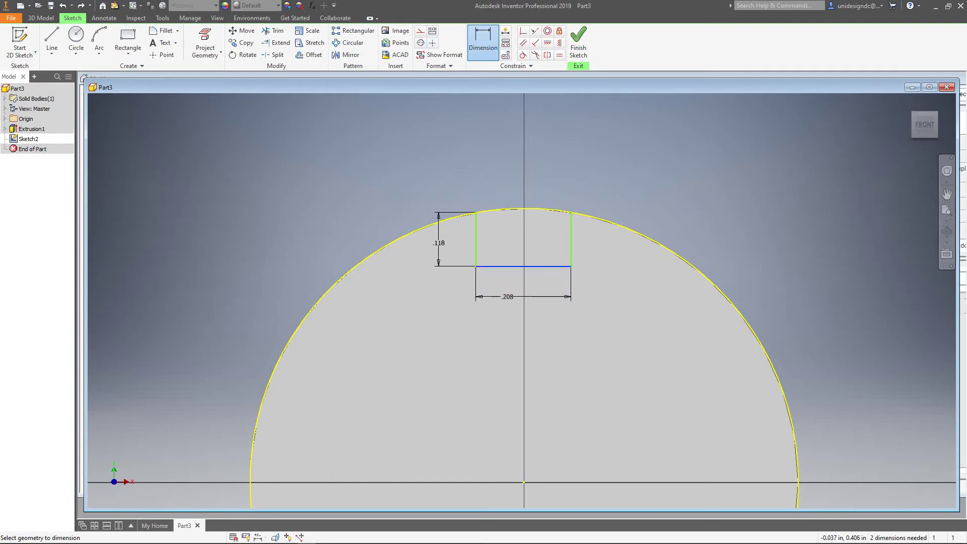
click(507, 296)
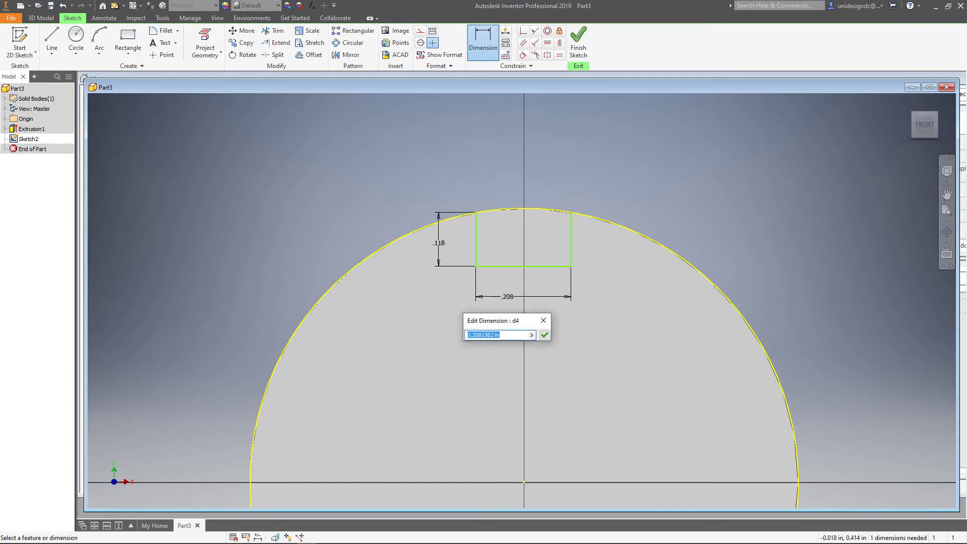
text(.236)
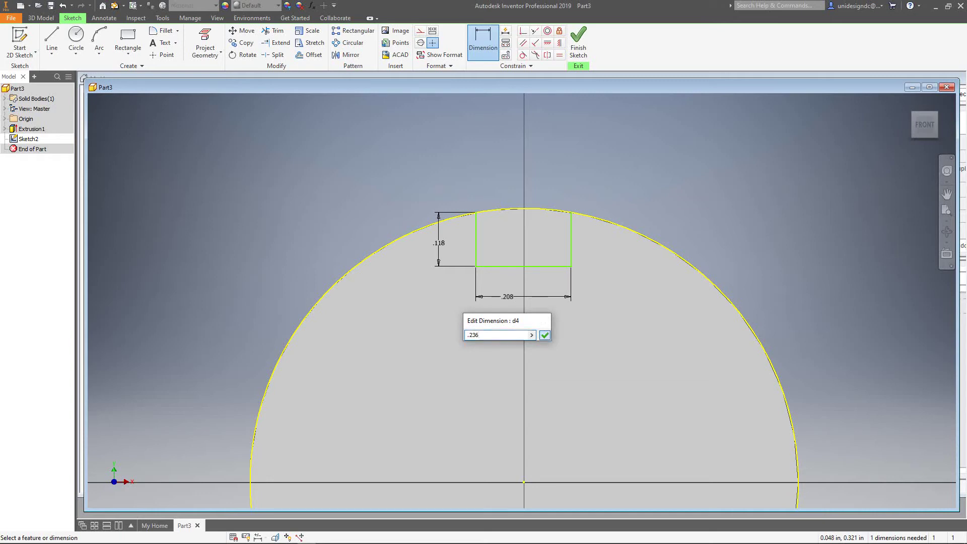
click(544, 336)
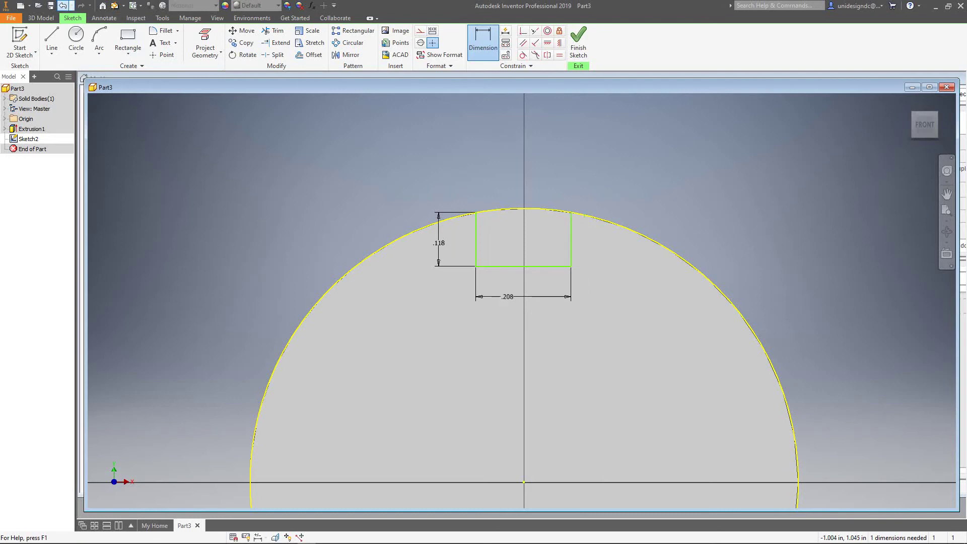
click(62, 5)
click(63, 5)
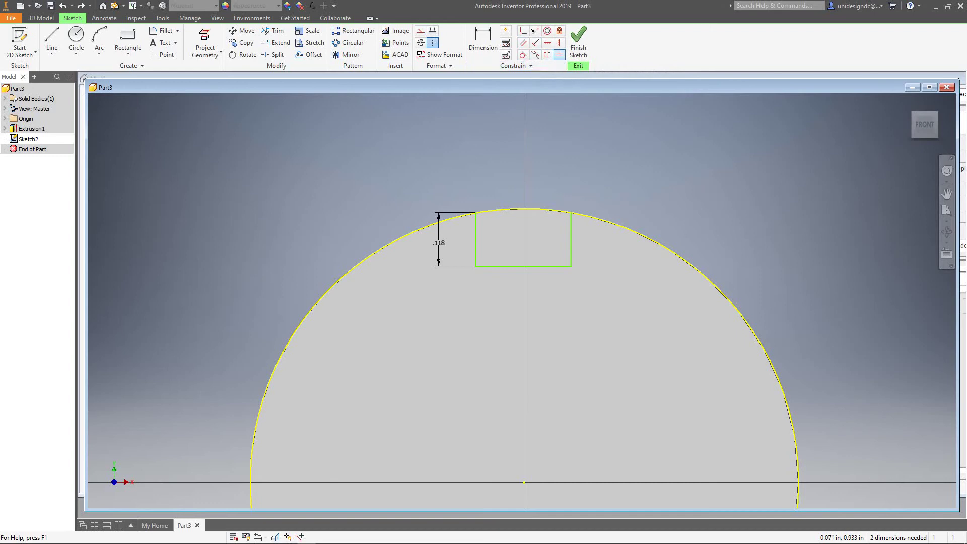
- Apply an Equal constraint between the slot's left and right vertical lines
click(559, 55)
click(476, 233)
click(571, 237)
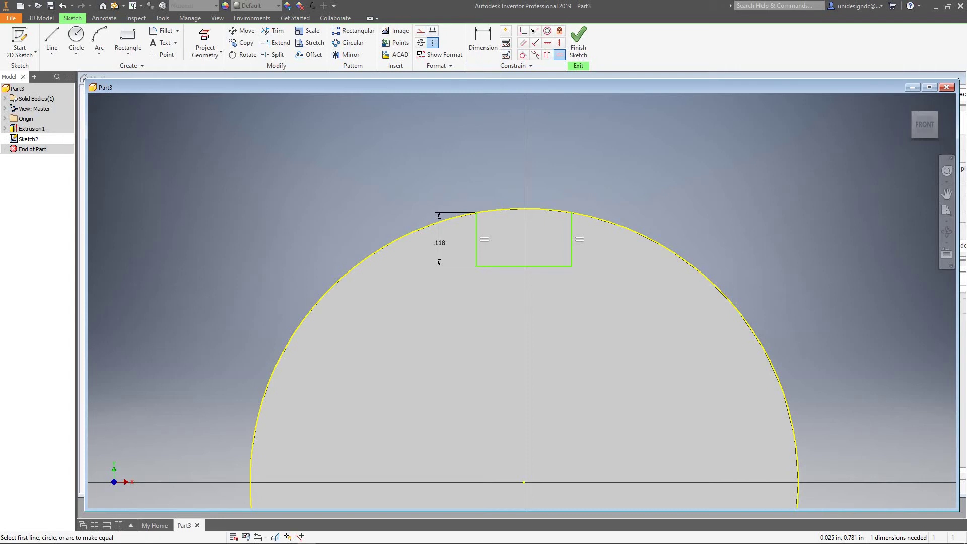
click(547, 266)
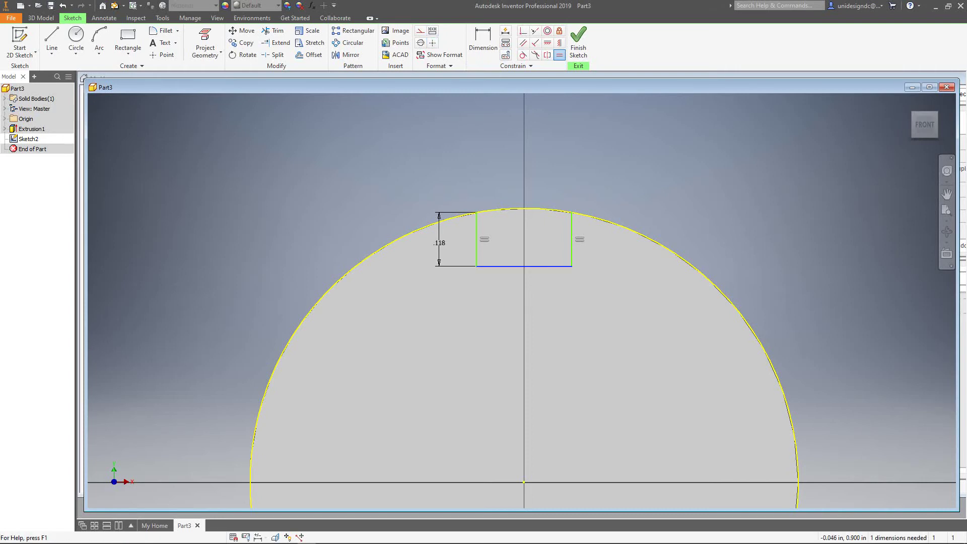
- Dimension the slot's bottom line, set its width to .236 in, and finish the sketch
key(d)
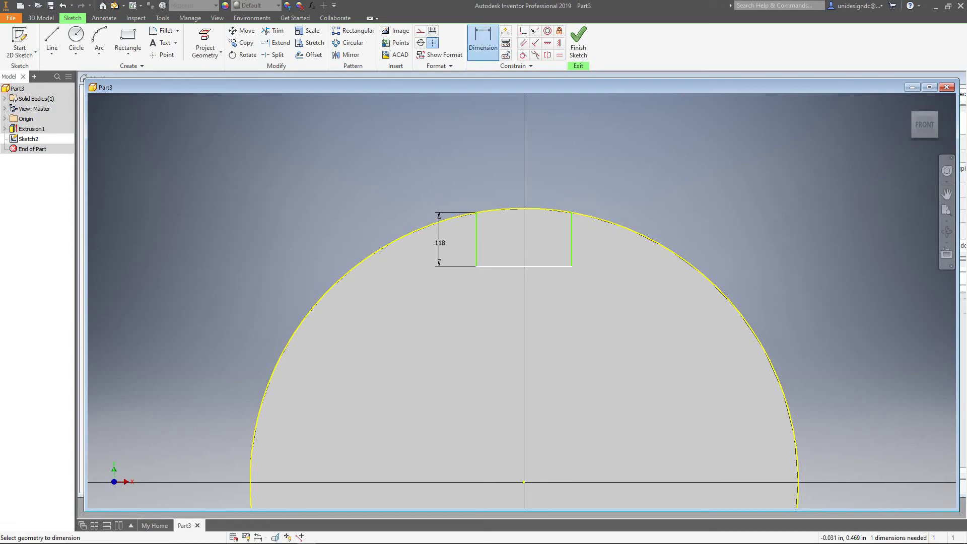
click(510, 266)
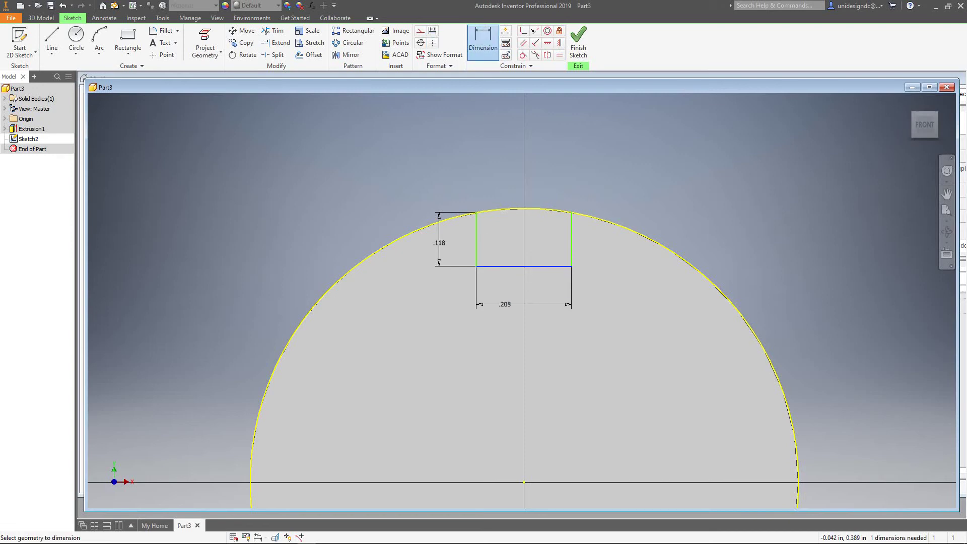
click(506, 310)
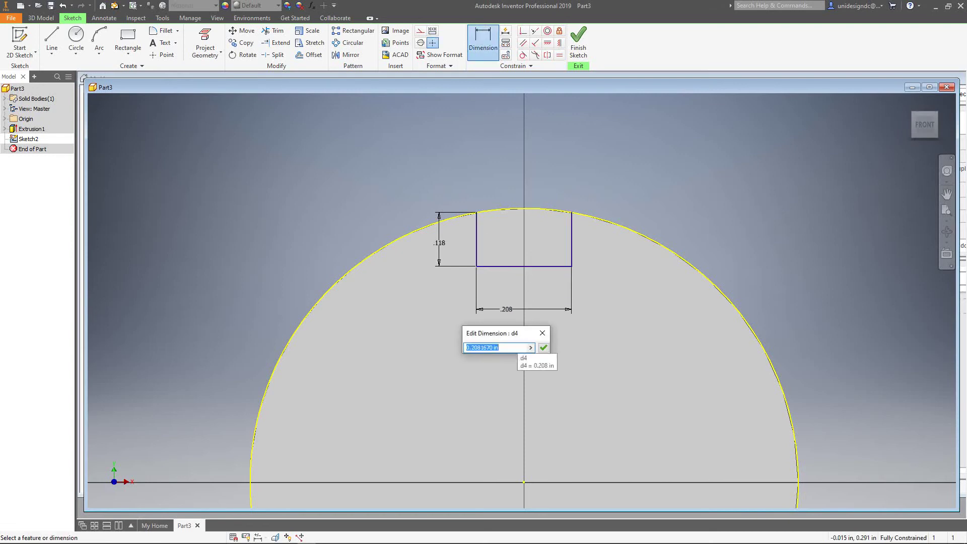
text(.236)
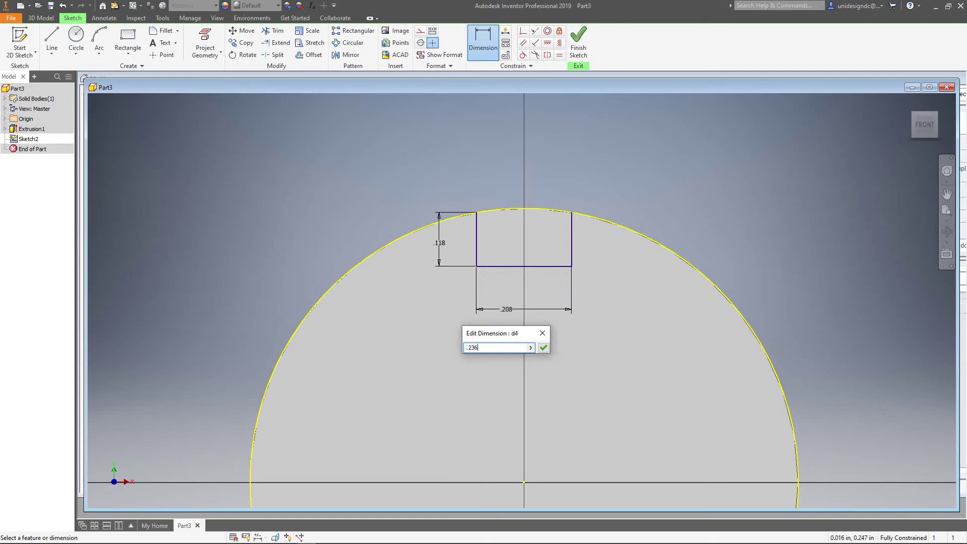
click(544, 348)
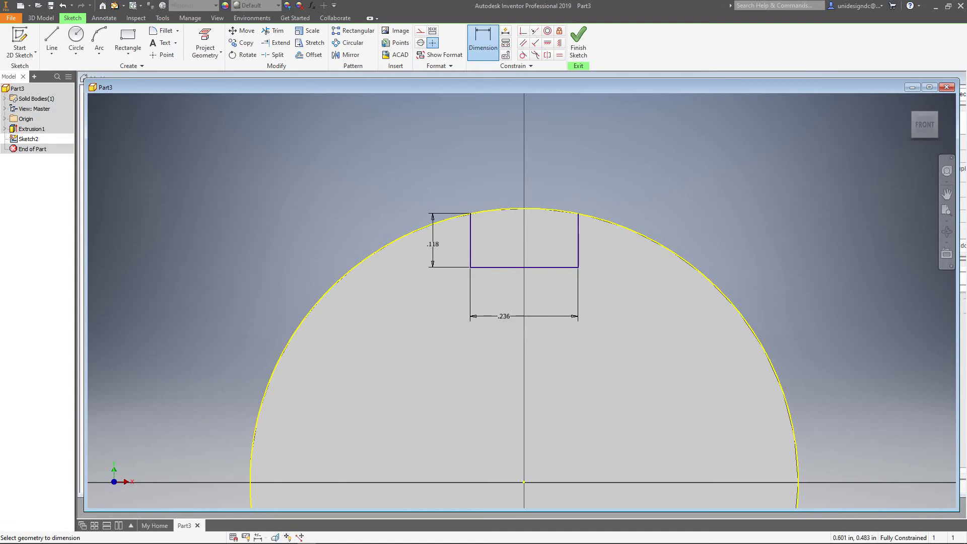
key(F6)
key(ctrl+Return)
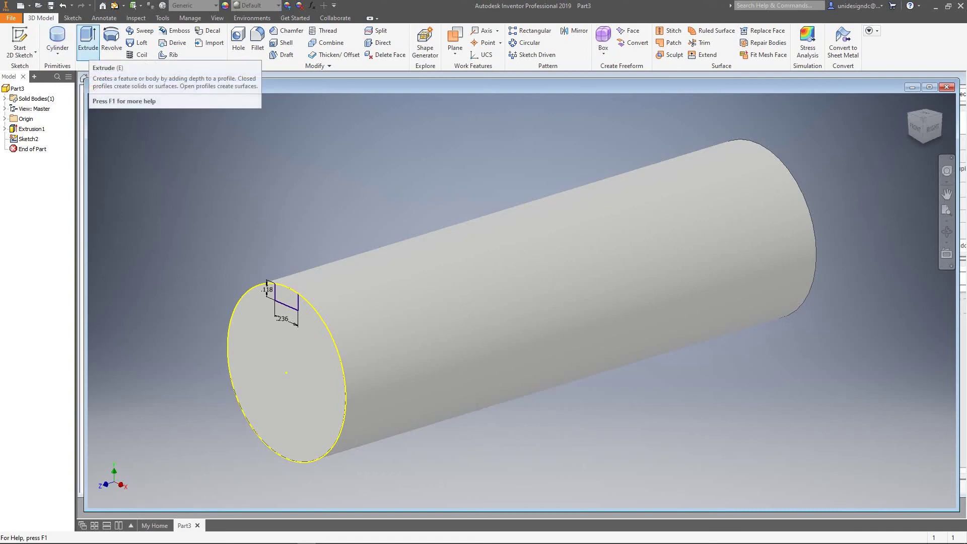
- Try to cut the slot along the shaft with Extrude, using a distance of 2.165 in
click(88, 41)
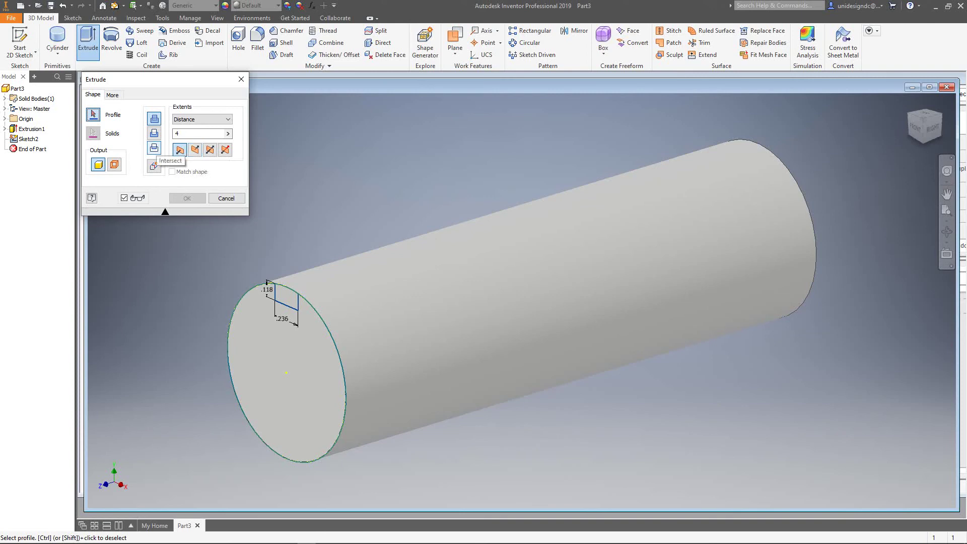
click(154, 133)
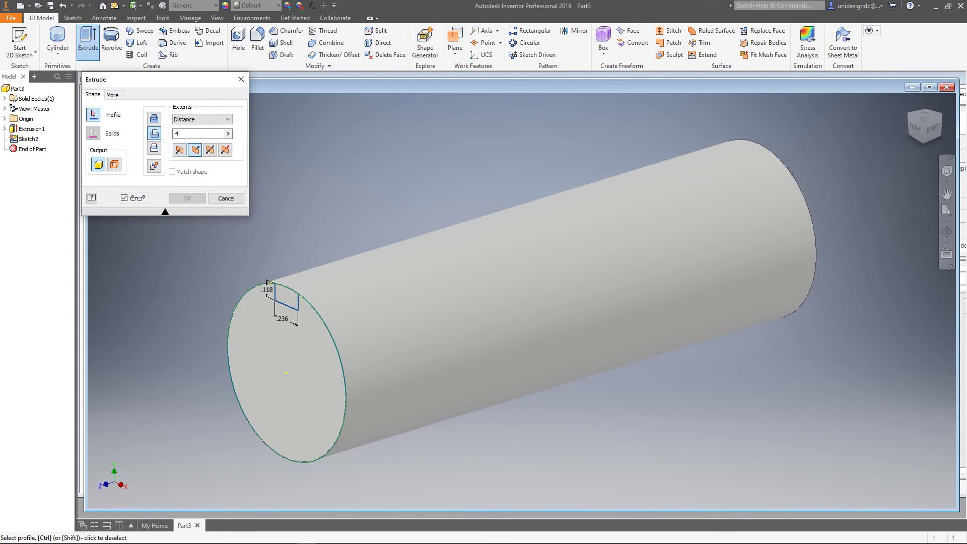
double_click(177, 133)
click(202, 119)
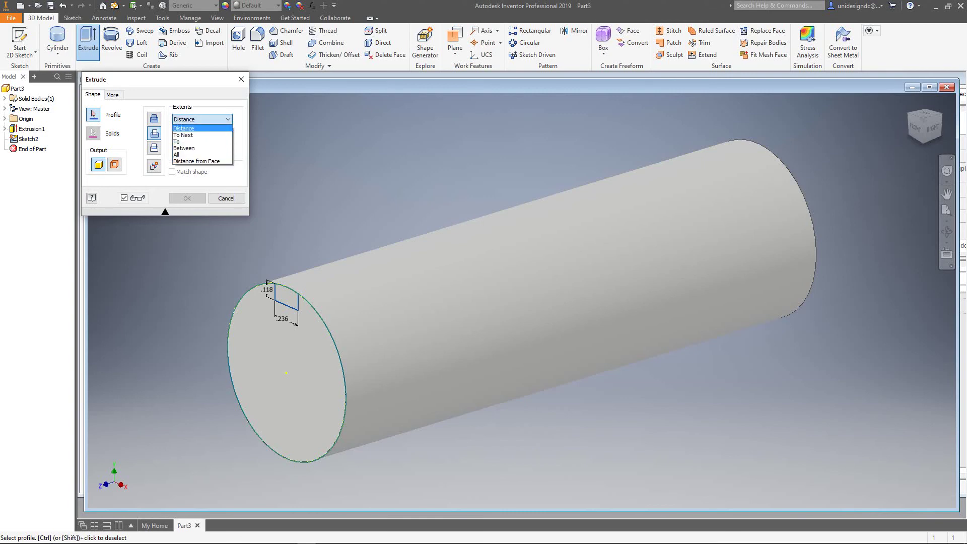
click(183, 128)
click(179, 134)
double_click(178, 134)
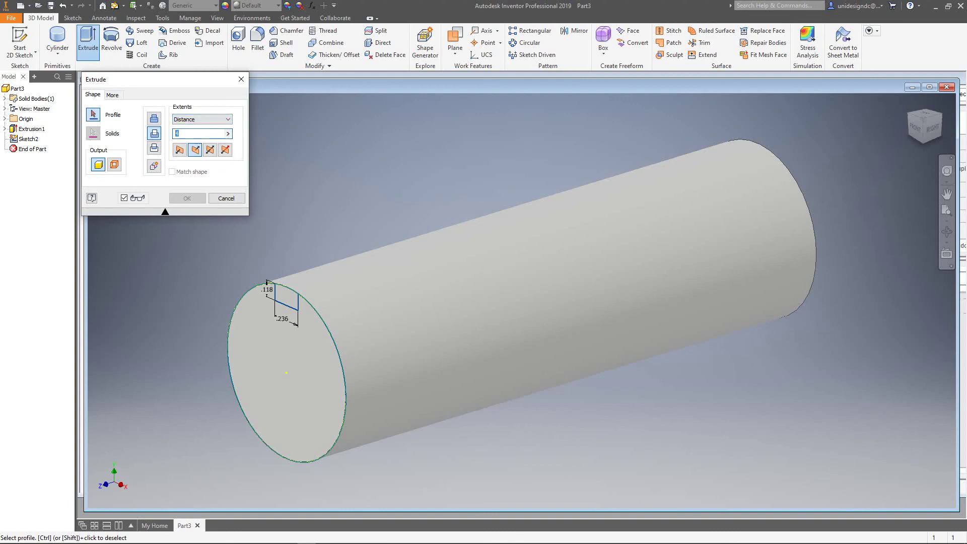
text(2.165)
click(226, 198)
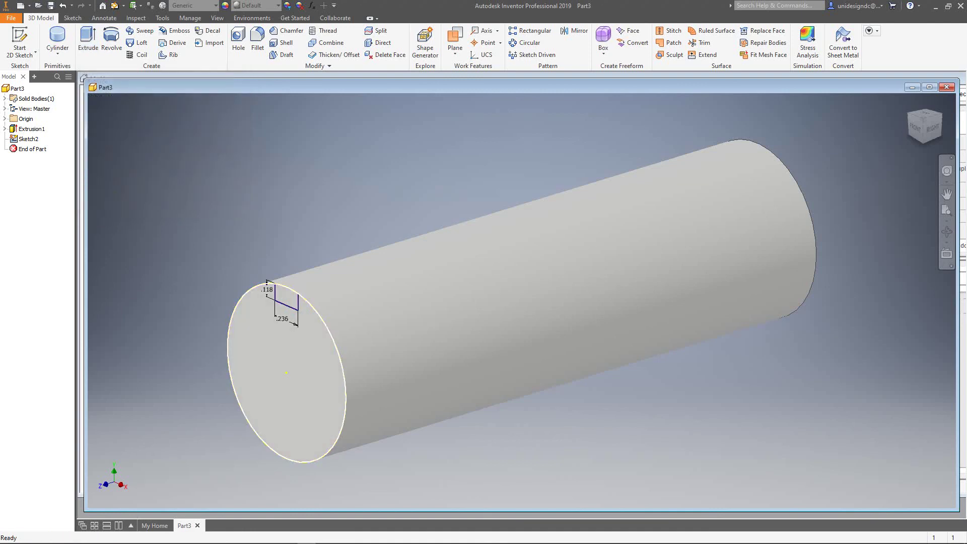
right_click(207, 197)
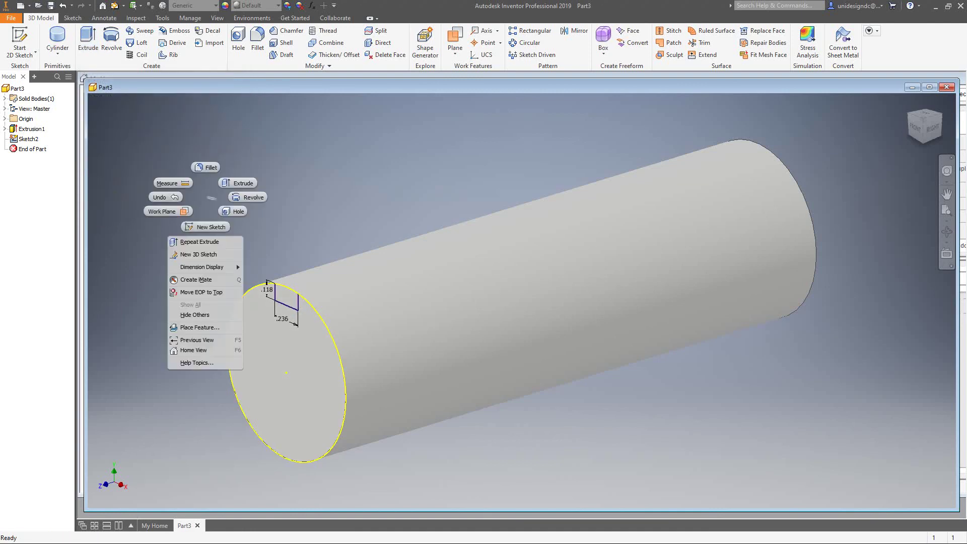
key(Escape)
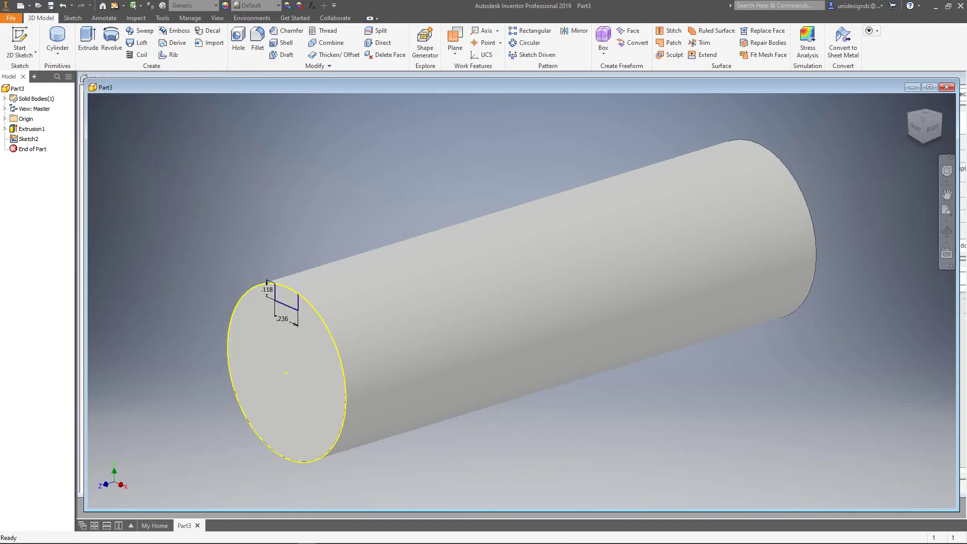
scroll(286, 303, up, 3)
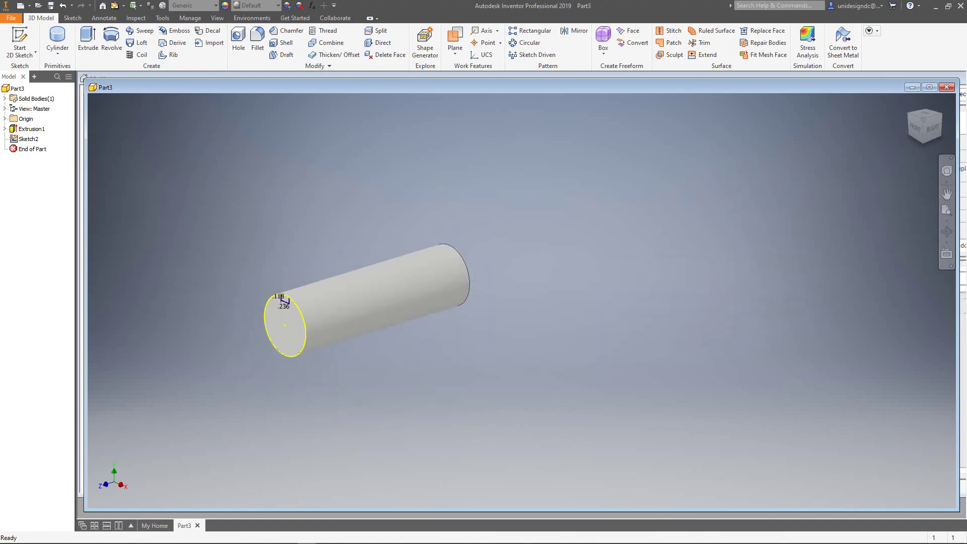
- Extrude the slot profile on the shaft's end face as a cut running 2.165 in into the shaft
scroll(285, 302, down, 4)
key(e)
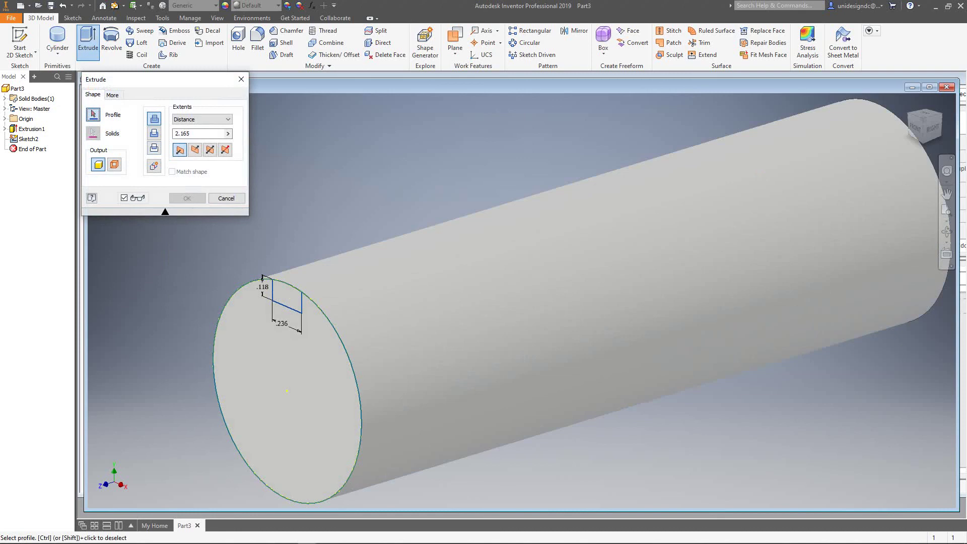
click(289, 299)
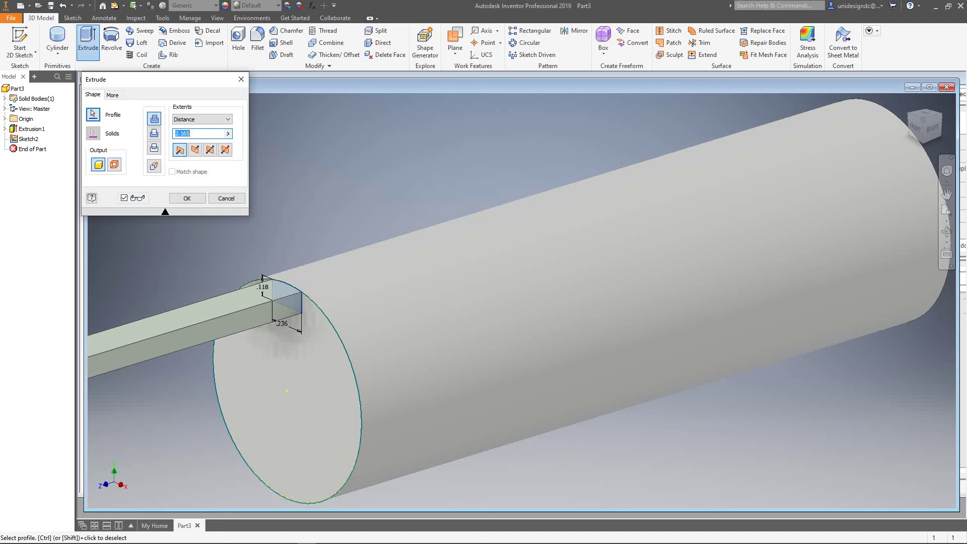
click(155, 133)
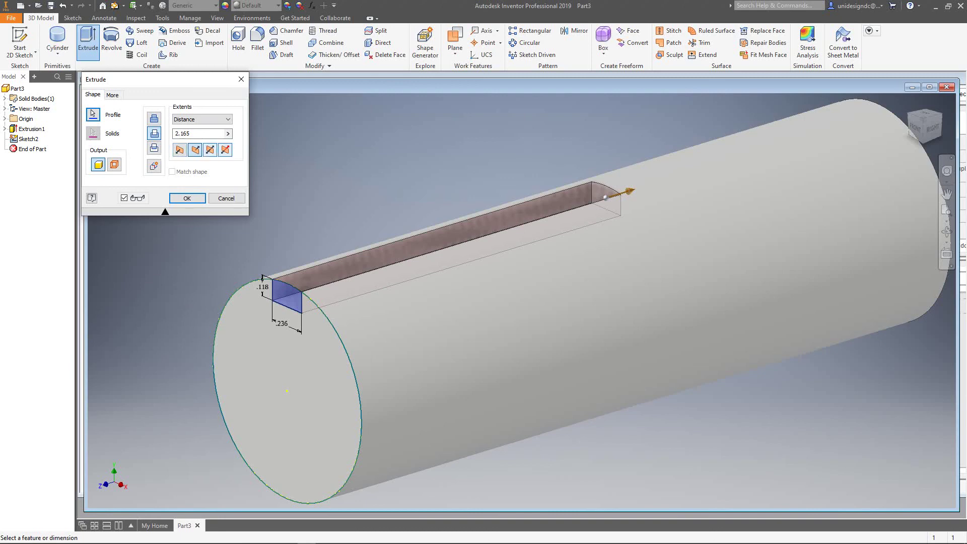
click(187, 198)
click(187, 198)
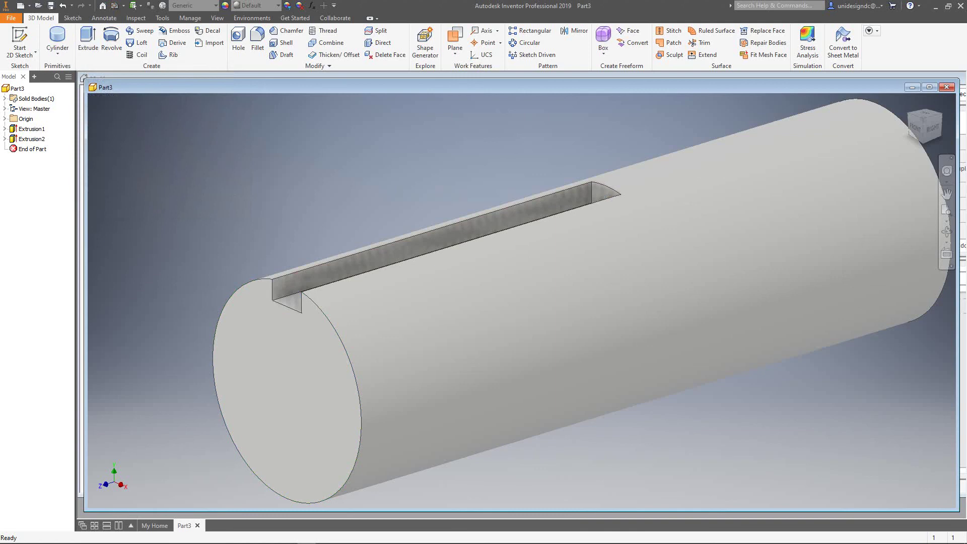
- Examine the cut slot along the shaft, from its open end at the end face to its closed end
scroll(363, 192, down, 3)
scroll(362, 191, up, 3)
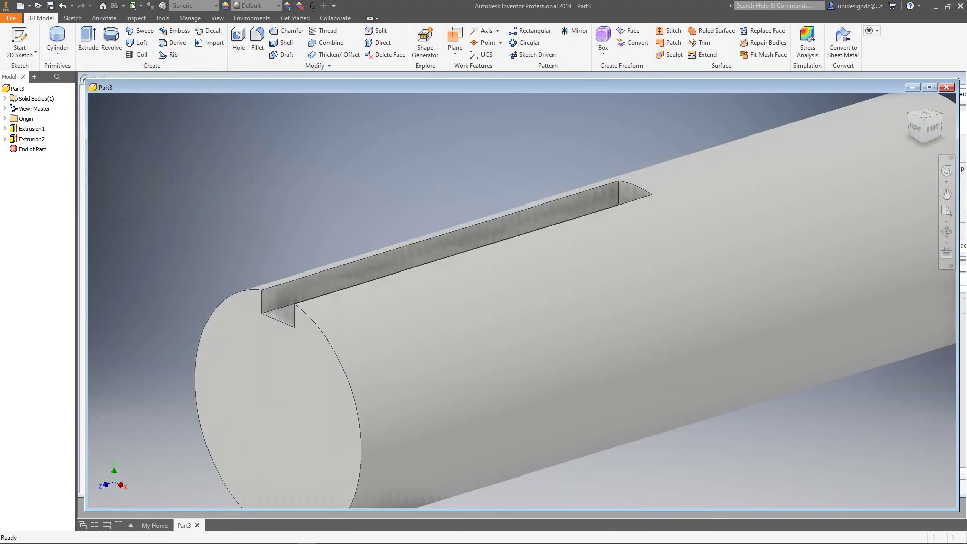
scroll(399, 222, up, 3)
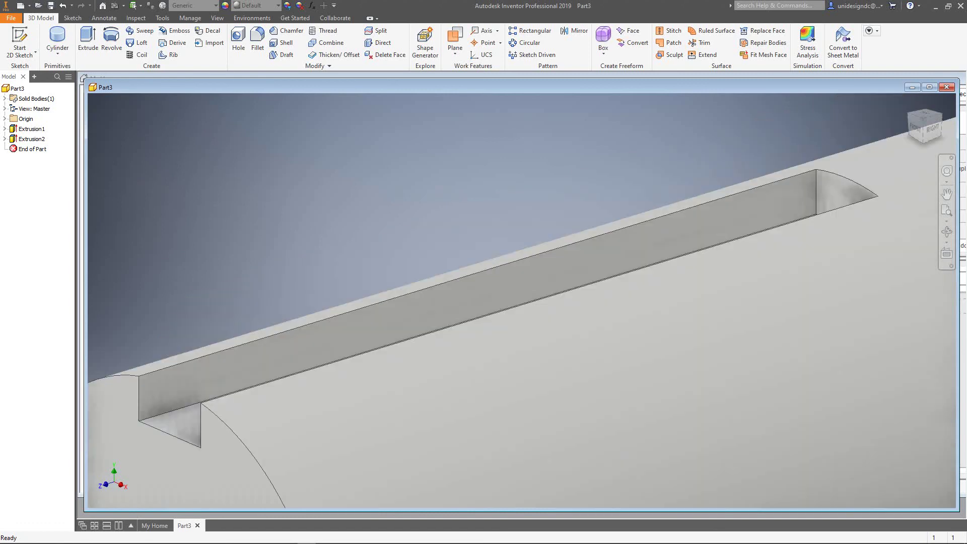
scroll(318, 194, down, 2)
mouse_move(320, 186)
middle_down()
mouse_move(281, 188)
mouse_move(324, 182)
middle_up()
scroll(281, 188, up, 3)
scroll(283, 190, down, 5)
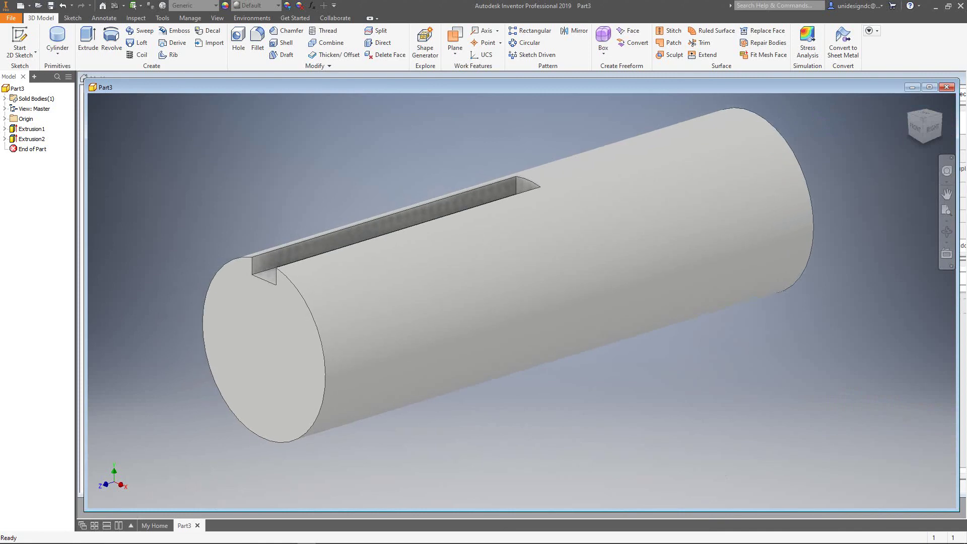
shift+middle_drag(505, 275, 508, 275)
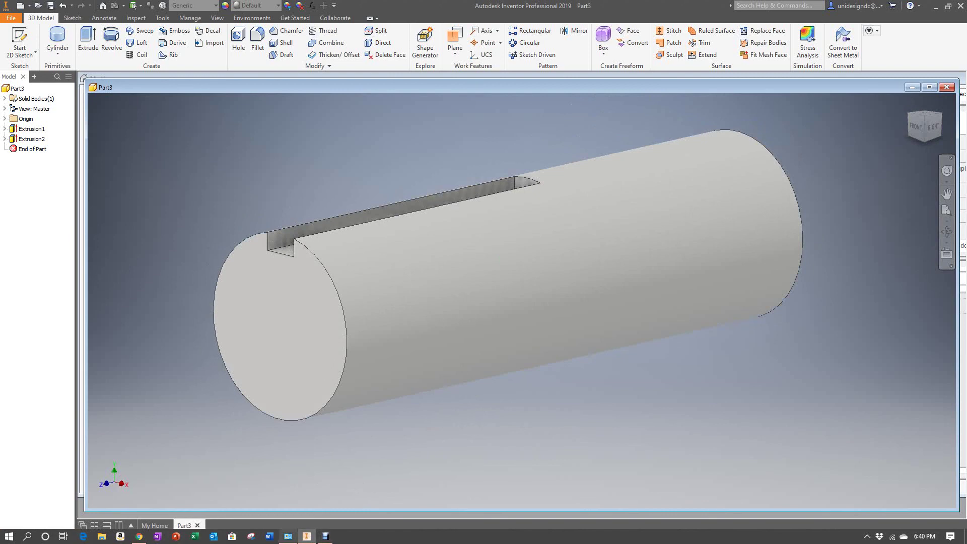
click(325, 537)
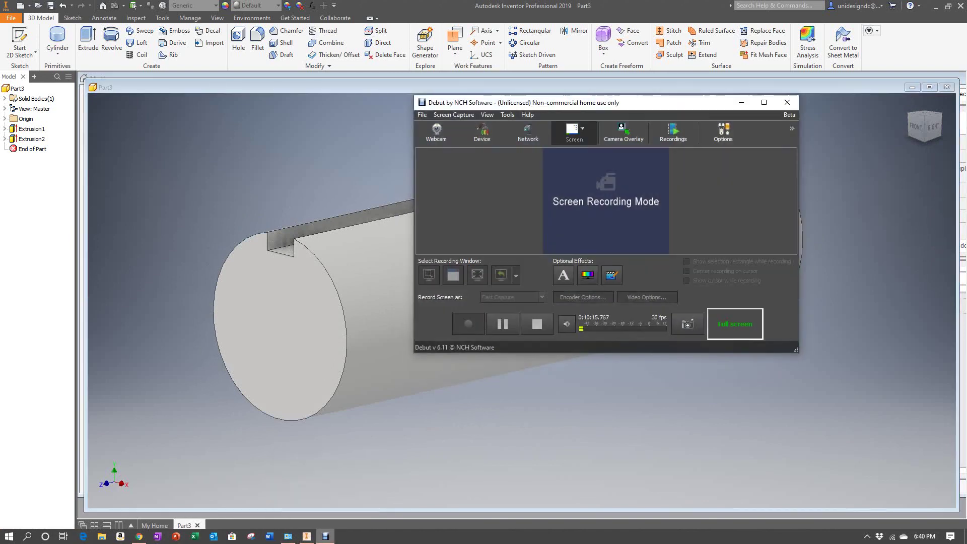